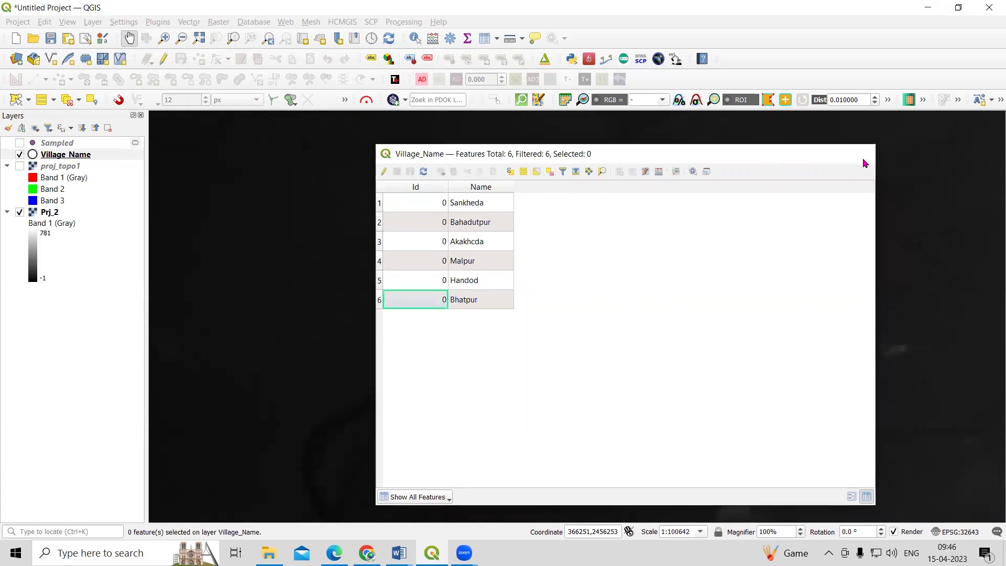
- Check the coordinate reference system of the Prj_2 raster in its layer properties, and close them without changes
click(46, 214)
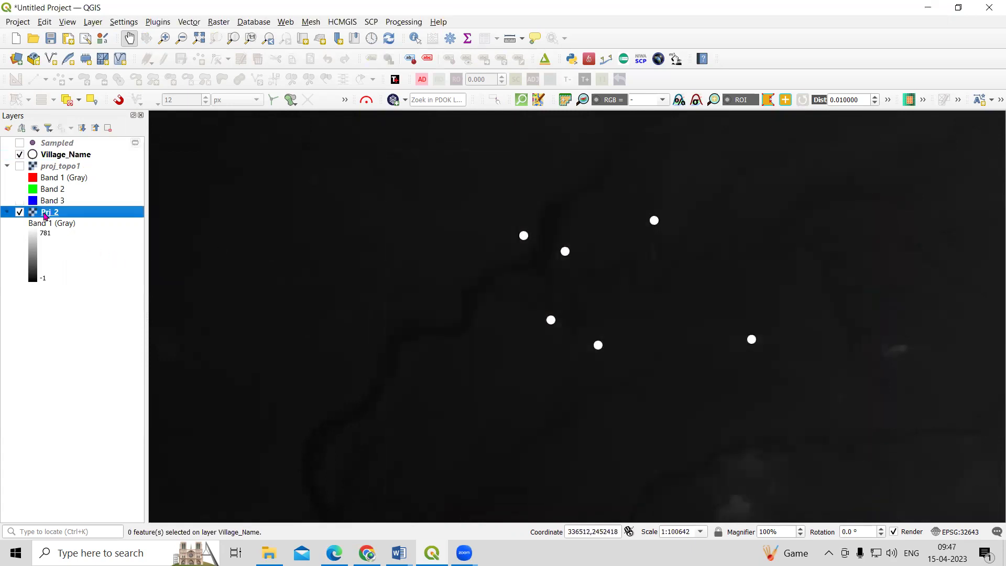
right_click(46, 213)
click(81, 445)
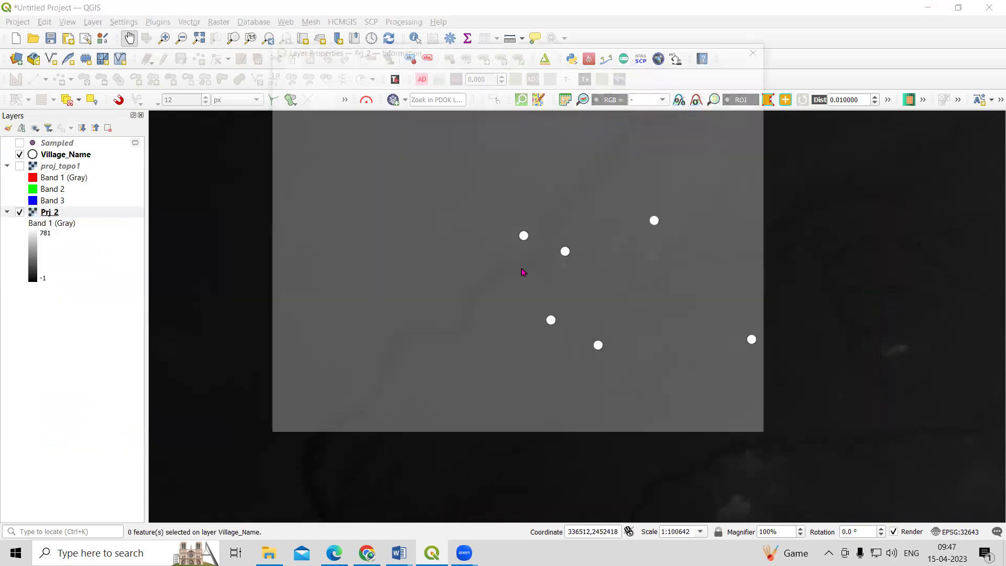
scroll(524, 265, down, 10)
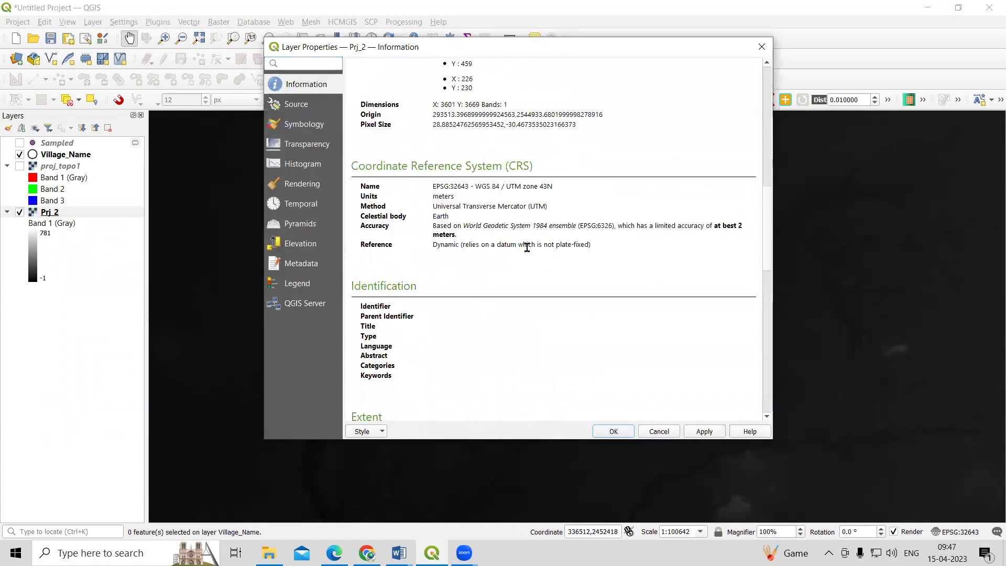
drag(486, 186, 568, 187)
click(570, 193)
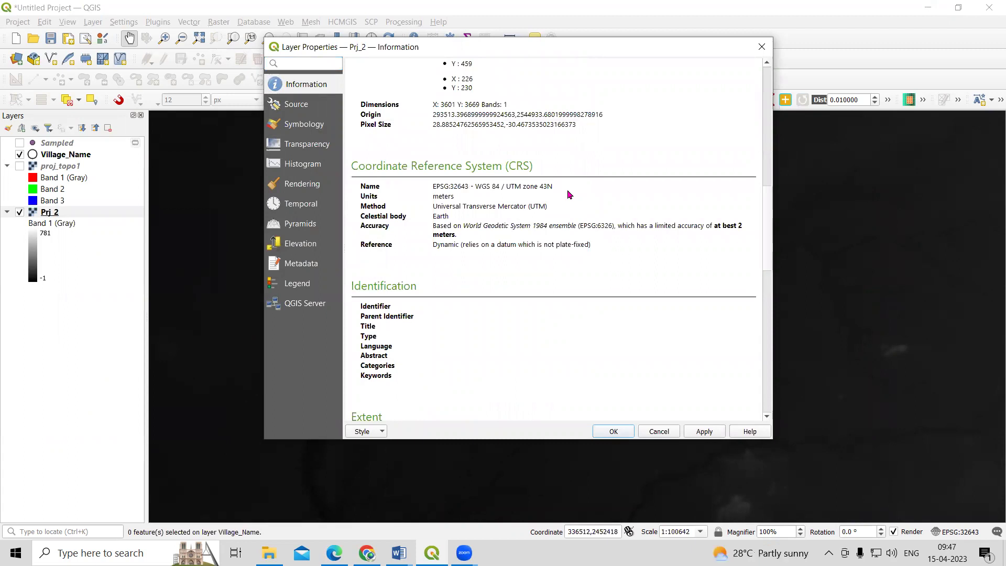
click(658, 432)
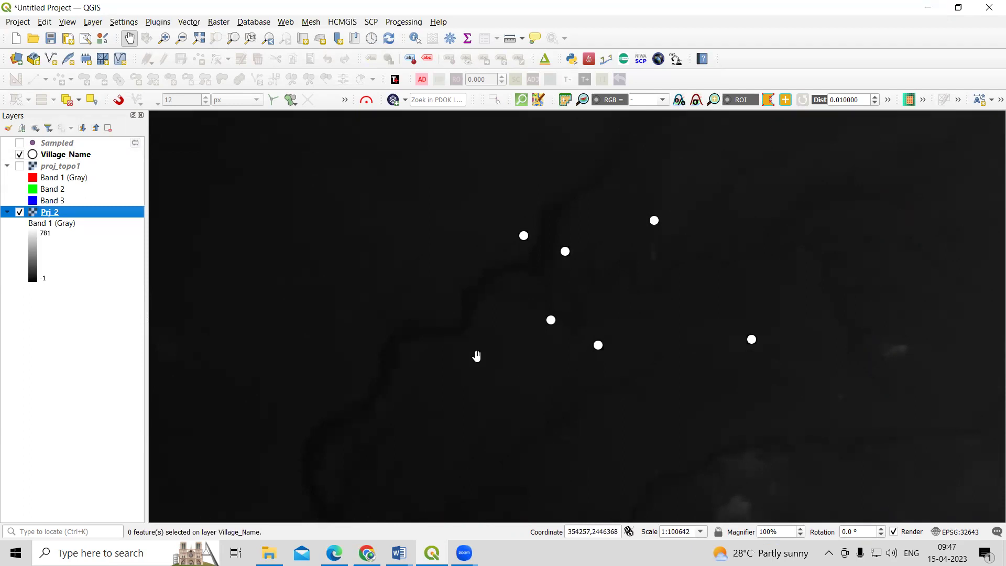
- Show the proj_topo1 layer and examine where the village points lie on the toposheet, including Malpur, Bhatpur, Sankheda and Bahadurpur
scroll(497, 404, down, 4)
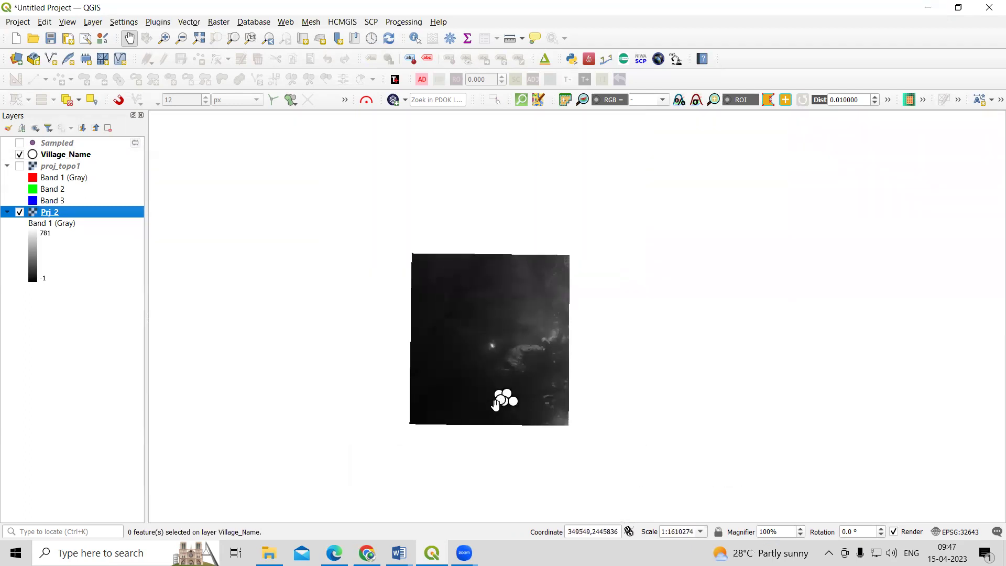
scroll(497, 403, up, 1)
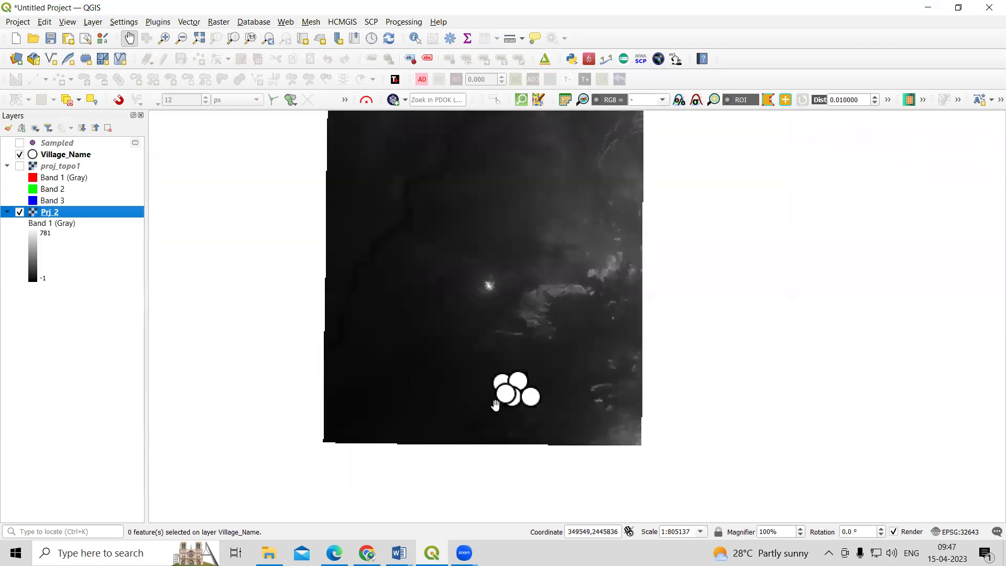
click(20, 167)
scroll(517, 394, up, 2)
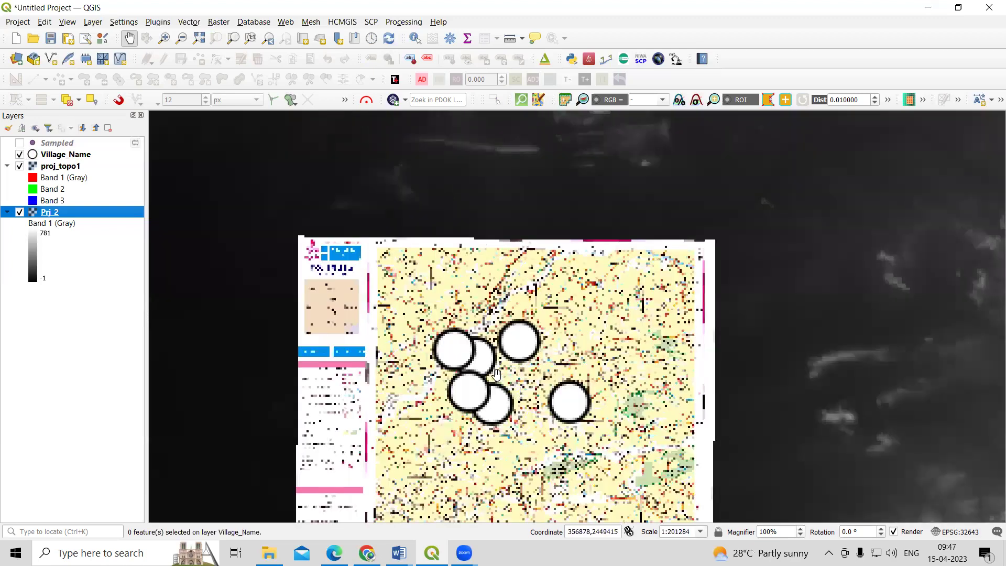
scroll(496, 372, up, 1)
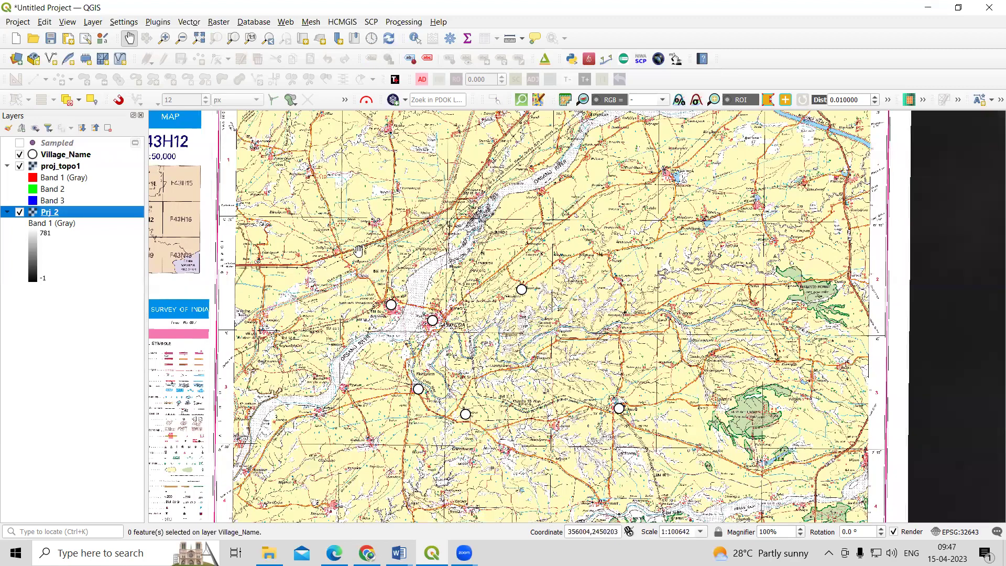
scroll(568, 394, up, 1)
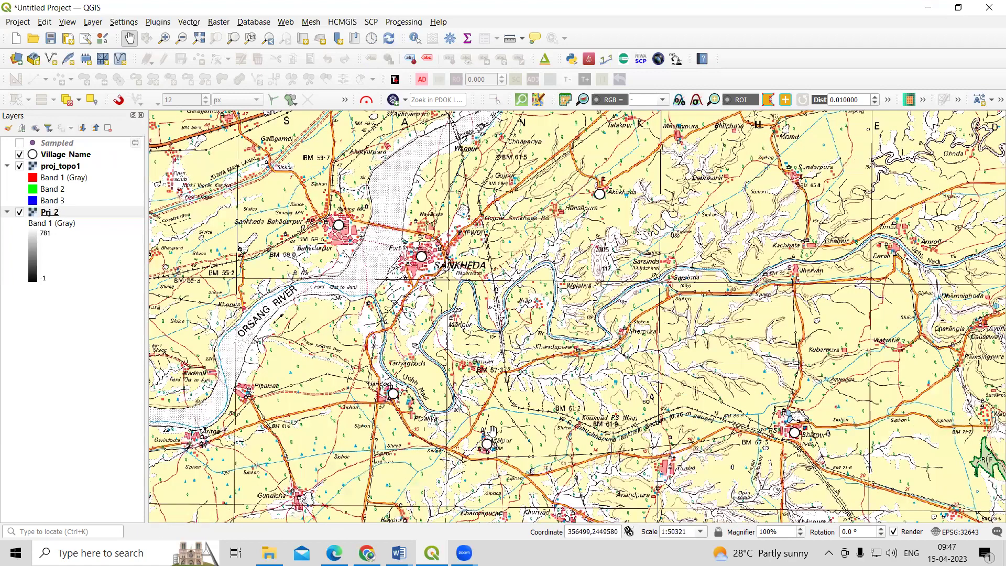
scroll(532, 407, up, 1)
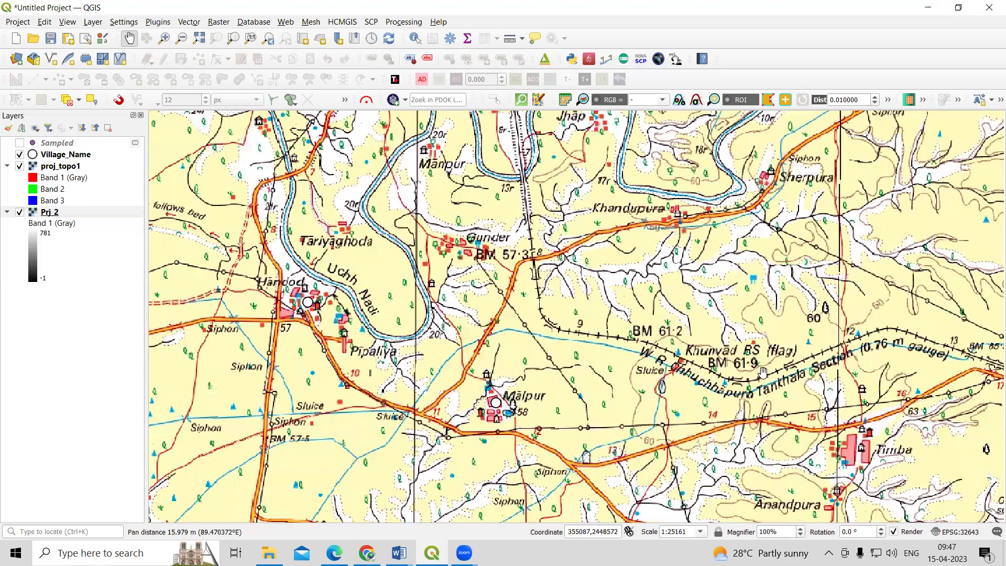
click(778, 386)
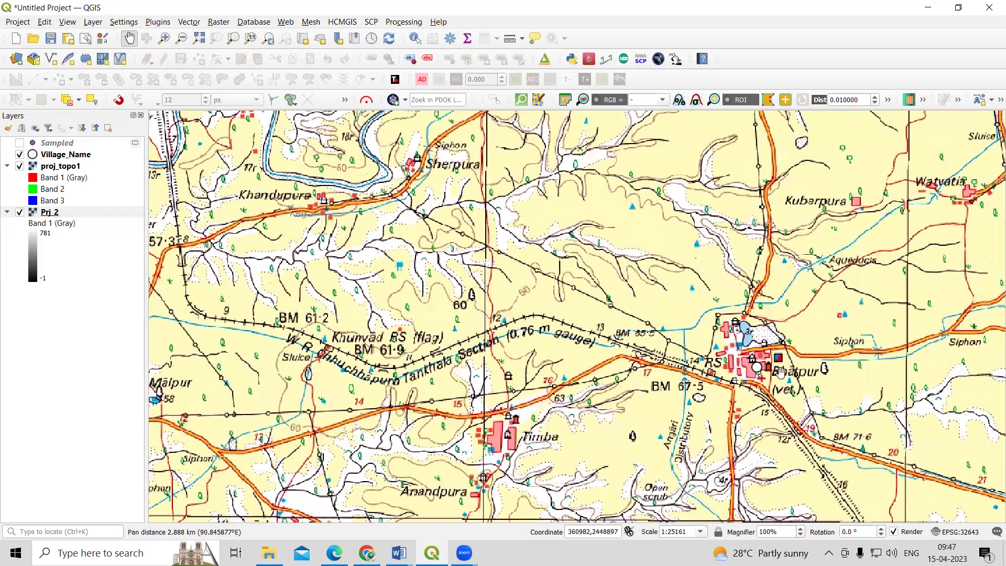
drag(538, 328, 571, 367)
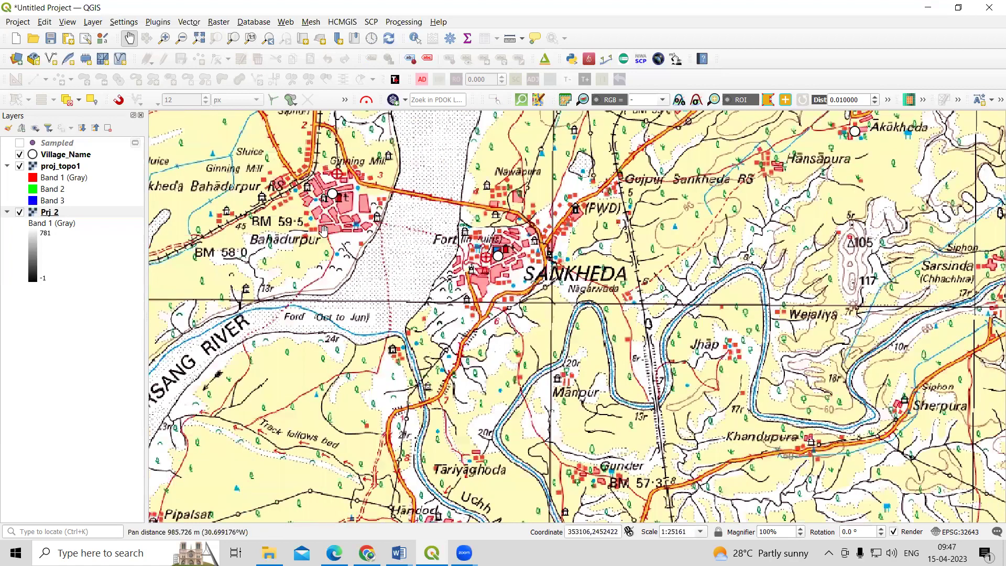
scroll(322, 232, down, 2)
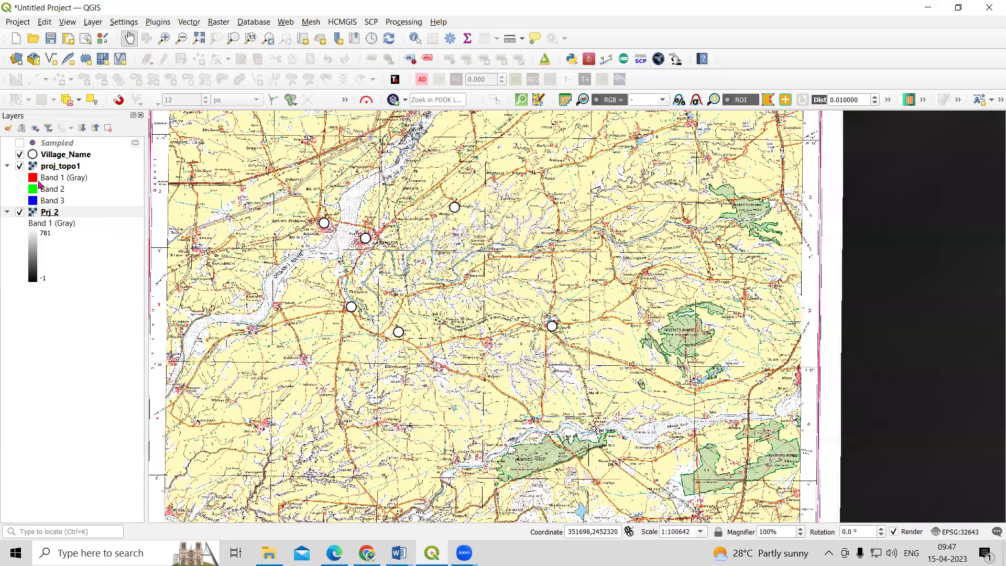
- Hide the proj_topo1 layer and view the Prj_2 raster with the Village_Name points switched off and on again
click(20, 166)
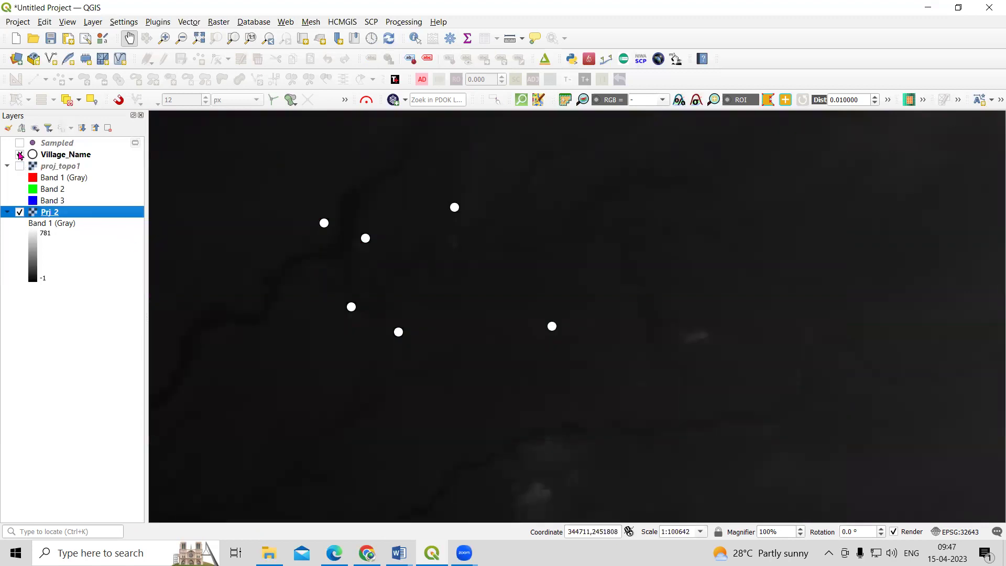
click(20, 154)
scroll(475, 314, down, 2)
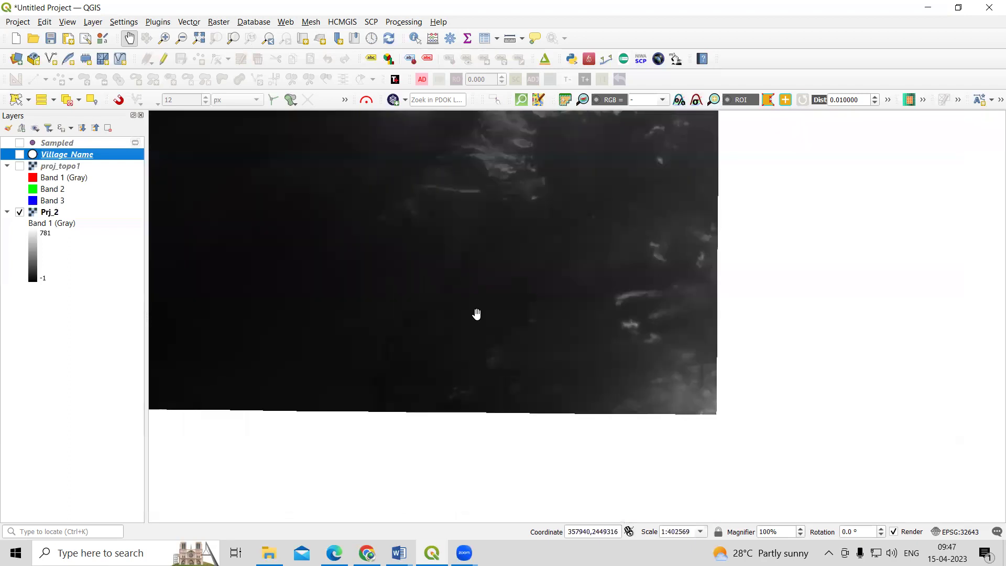
click(20, 154)
scroll(449, 297, up, 3)
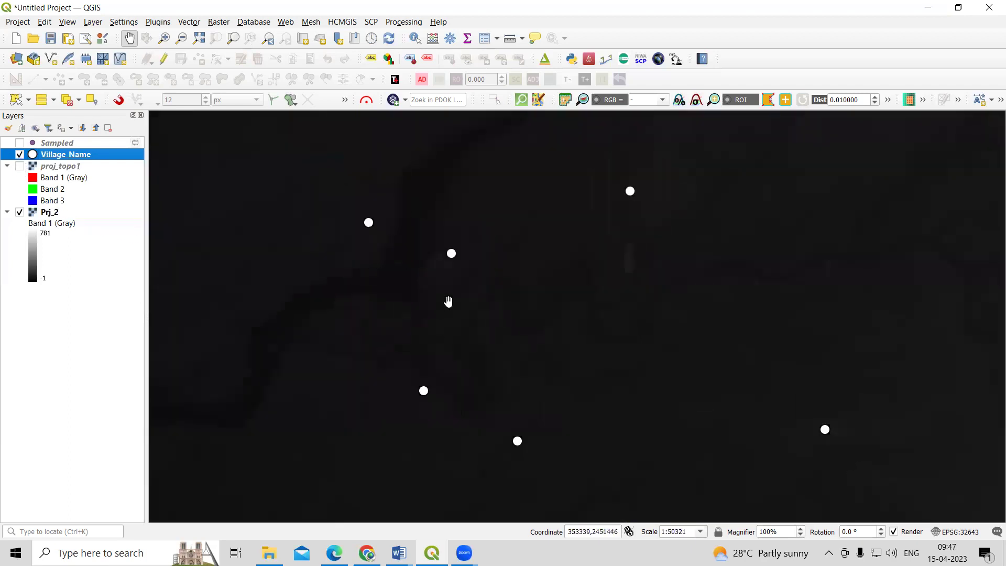
- Compare the Bahadurpur and Sankheda points with the toposheet by briefly showing the proj_topo1 layer over the Prj_2 raster
drag(480, 315, 485, 320)
drag(363, 233, 393, 262)
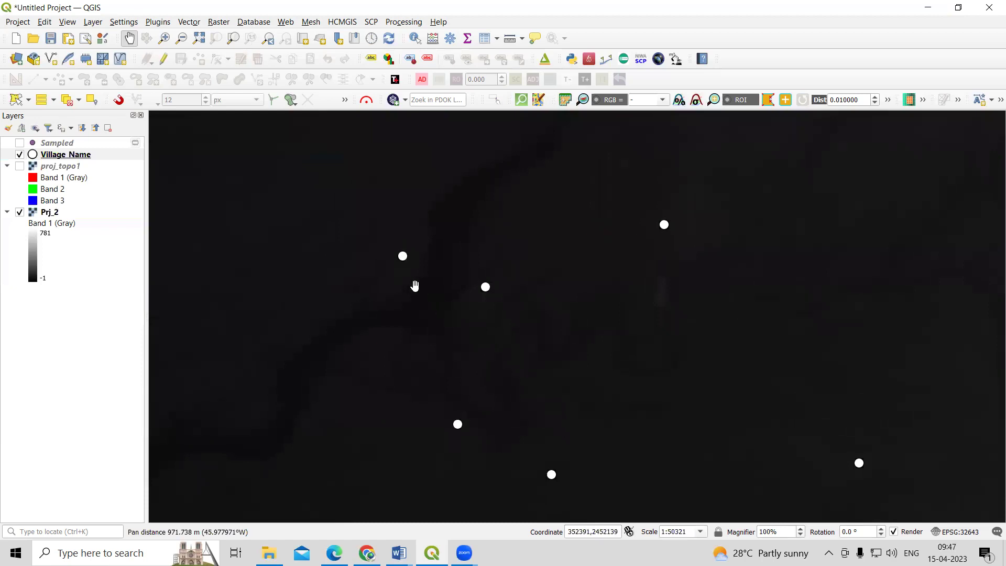
scroll(394, 261, up, 2)
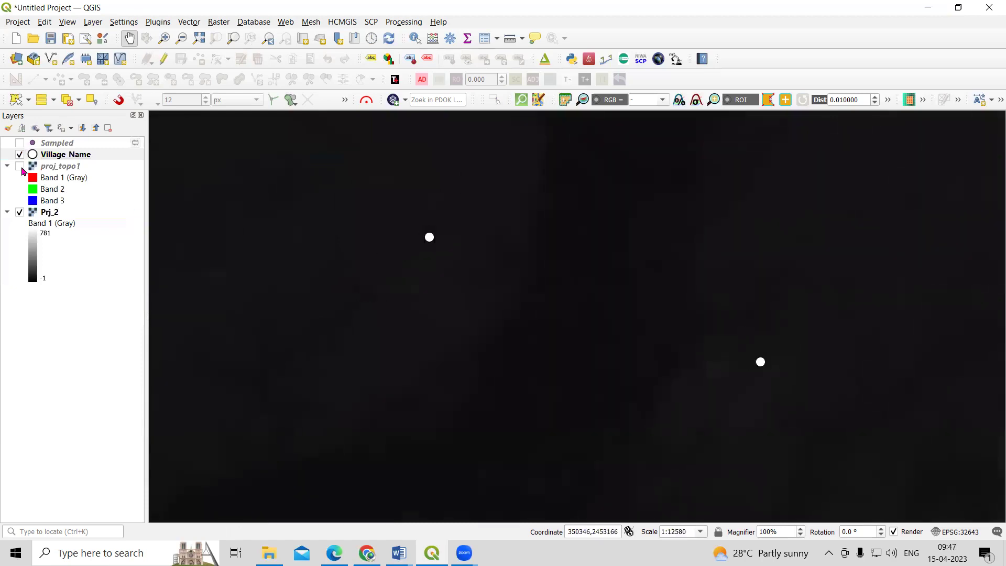
click(20, 167)
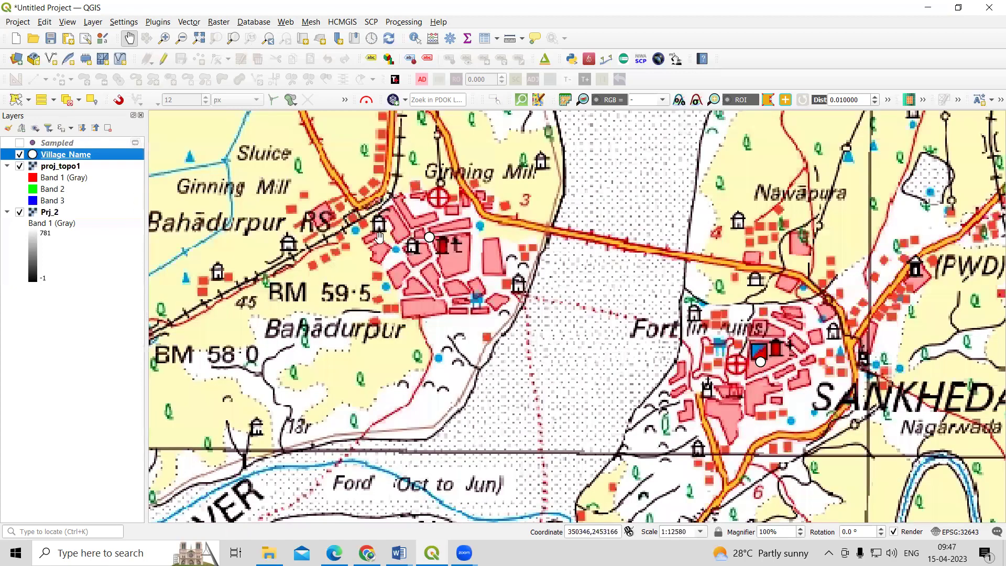
click(20, 167)
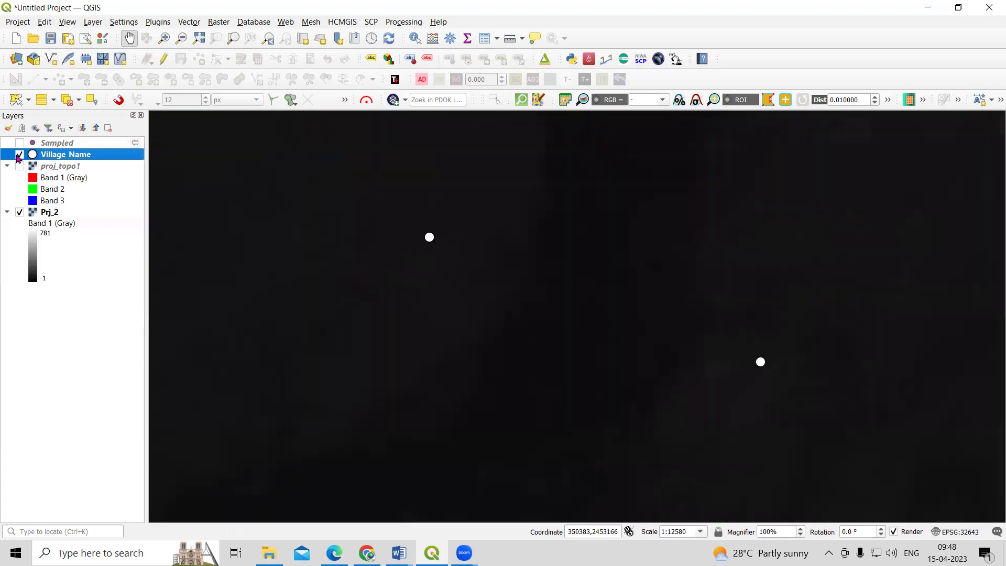
- Identify the Prj_2 raster's Band 1 value beside the Bahadurpur village point with the Village_Name layer visible, and close the results
click(19, 154)
click(415, 38)
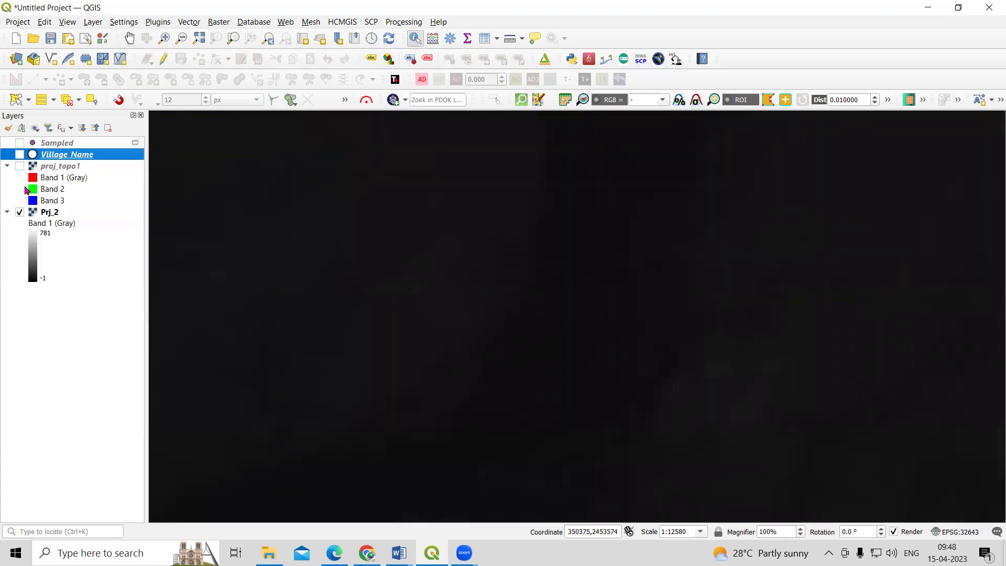
click(20, 155)
click(442, 242)
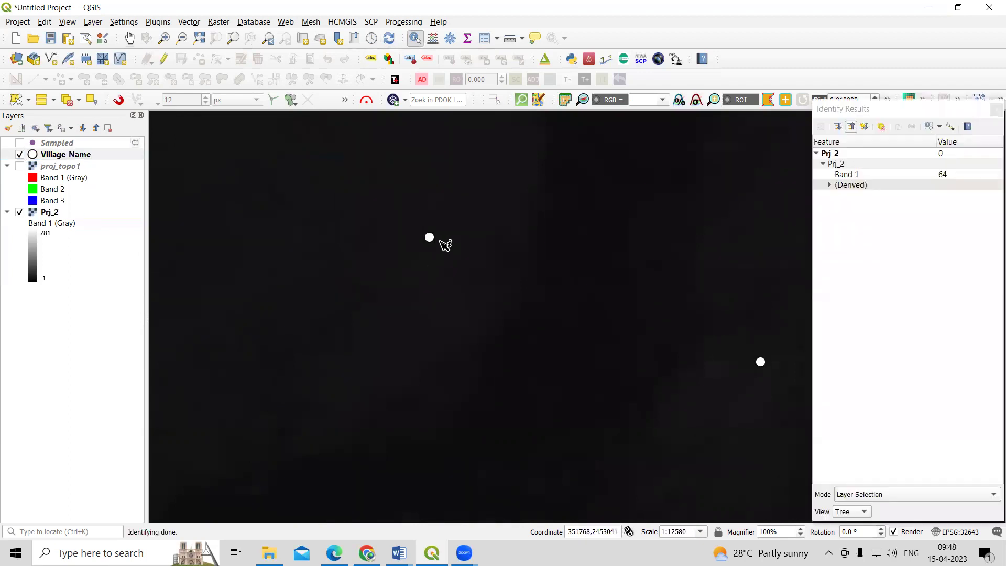
click(936, 176)
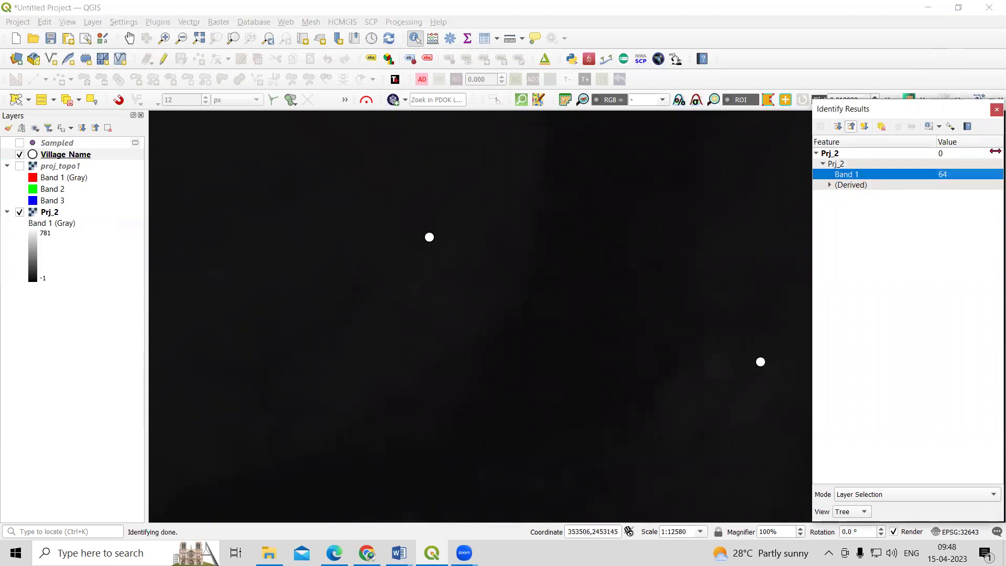
click(990, 115)
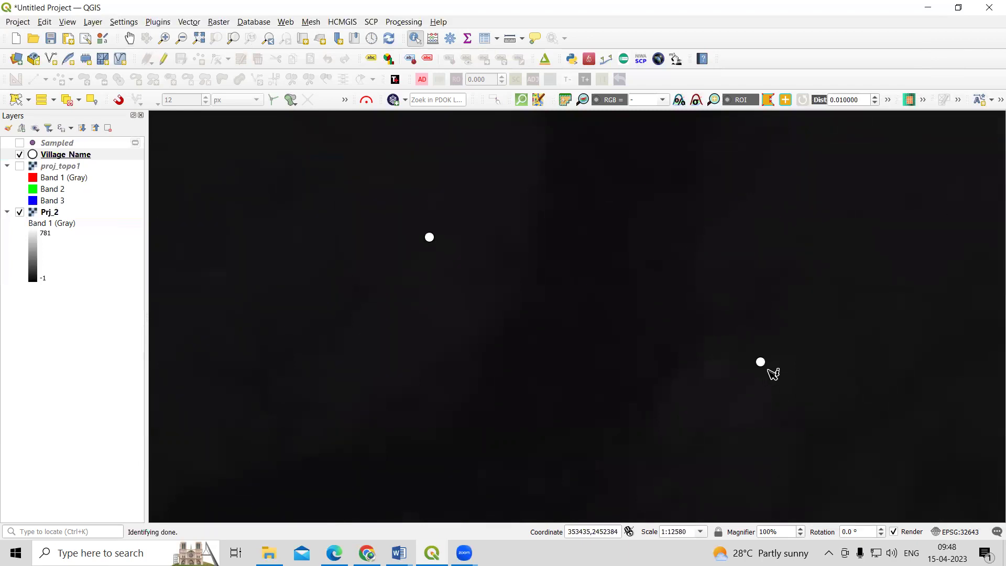
- Identify the Prj_2 raster's Band 1 value beside the Sankheda point and at a spot between the two villages, and close the results
click(772, 368)
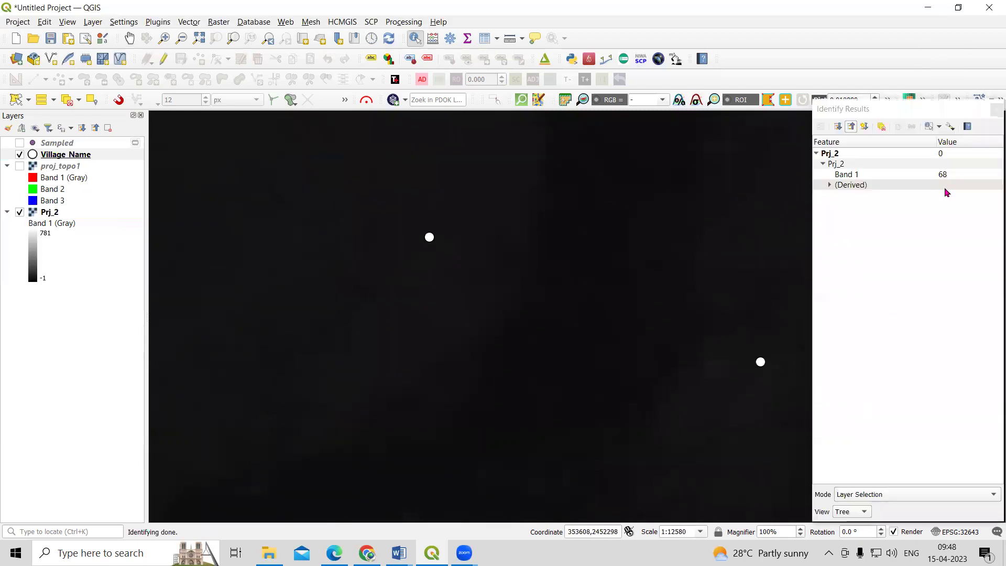
click(996, 109)
click(766, 366)
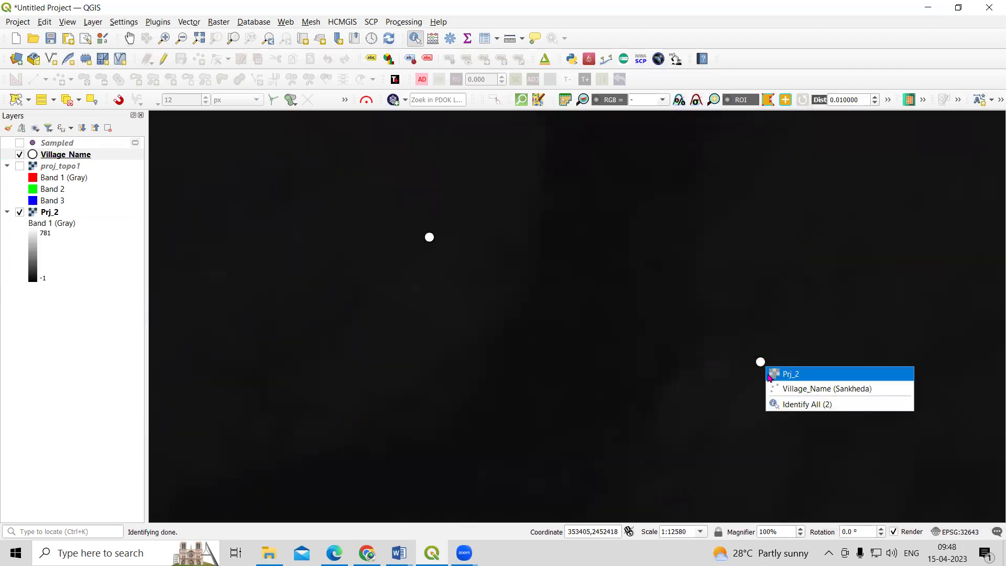
click(438, 315)
scroll(438, 314, down, 4)
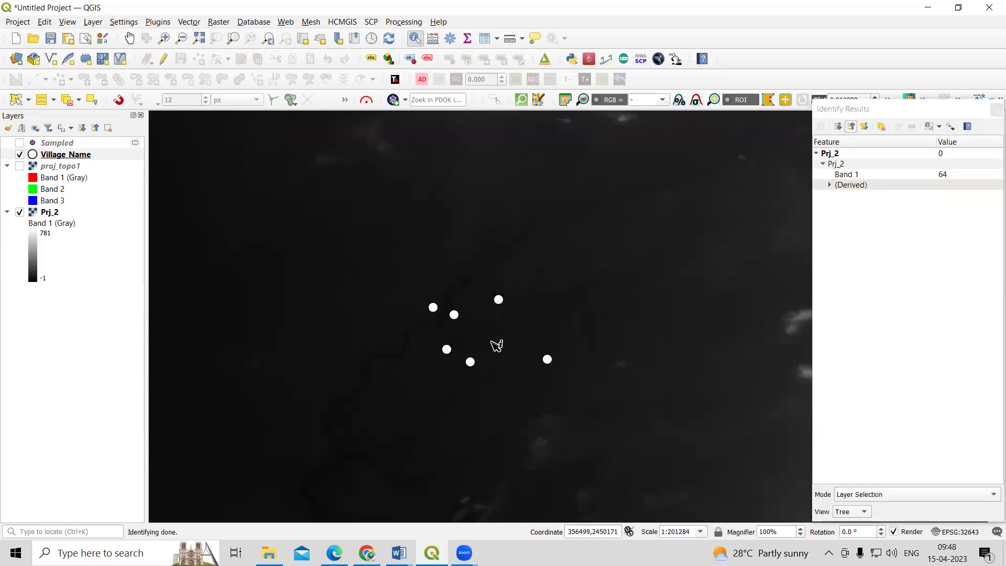
scroll(491, 342, up, 1)
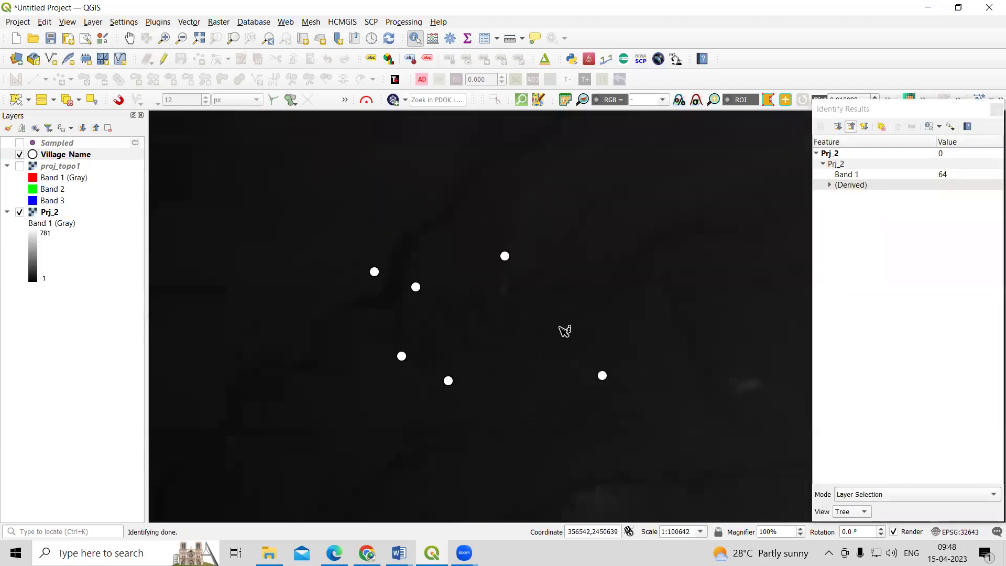
click(995, 112)
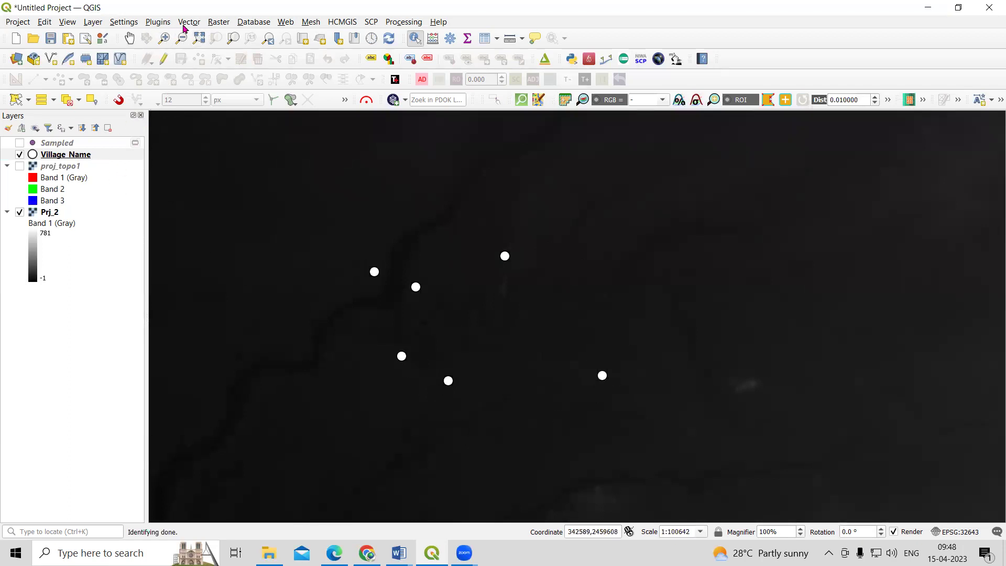
- Start a new shapefile layer and create a folder named POint_Location inside Video Lecture for its file
click(93, 23)
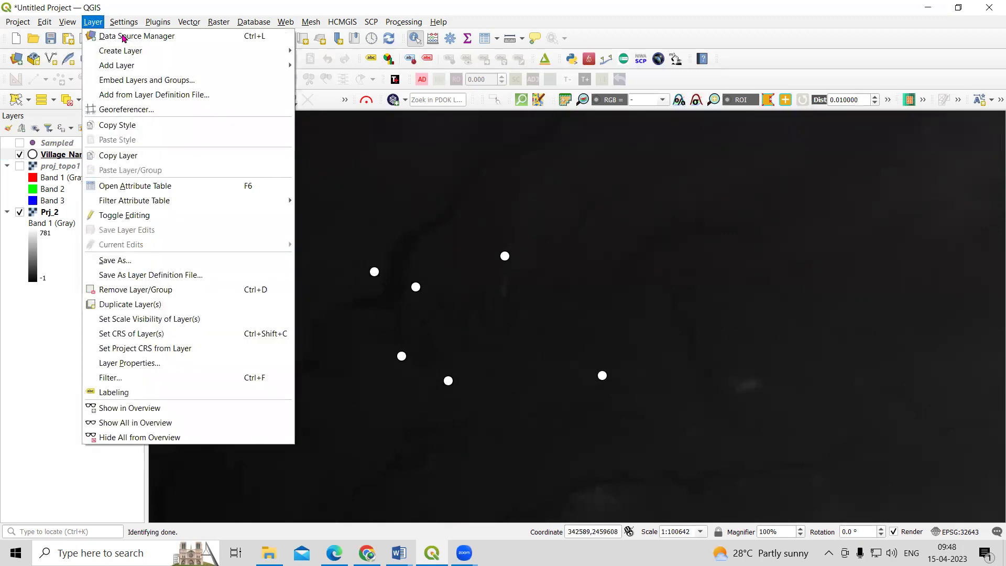
mouse_move(150, 71)
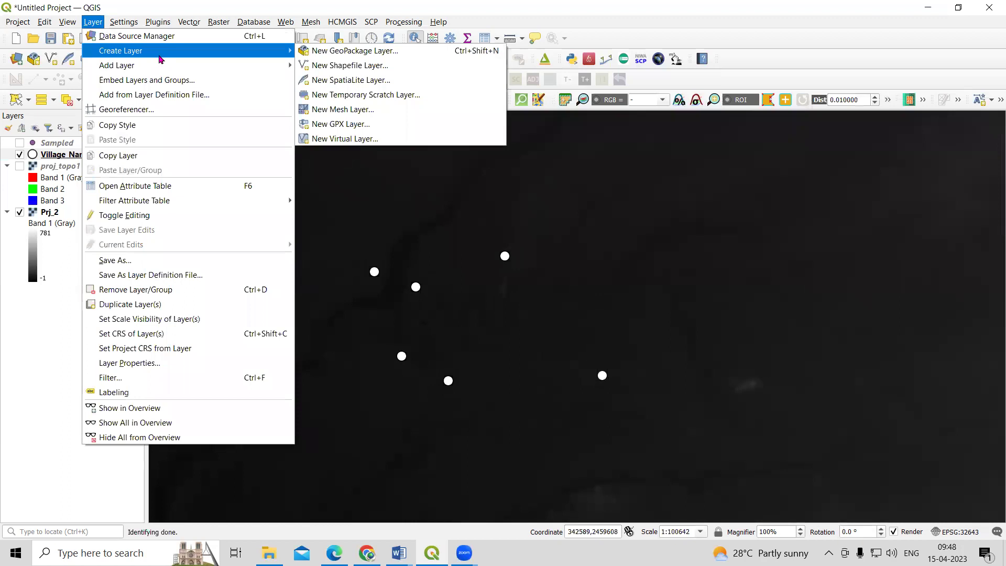
click(337, 67)
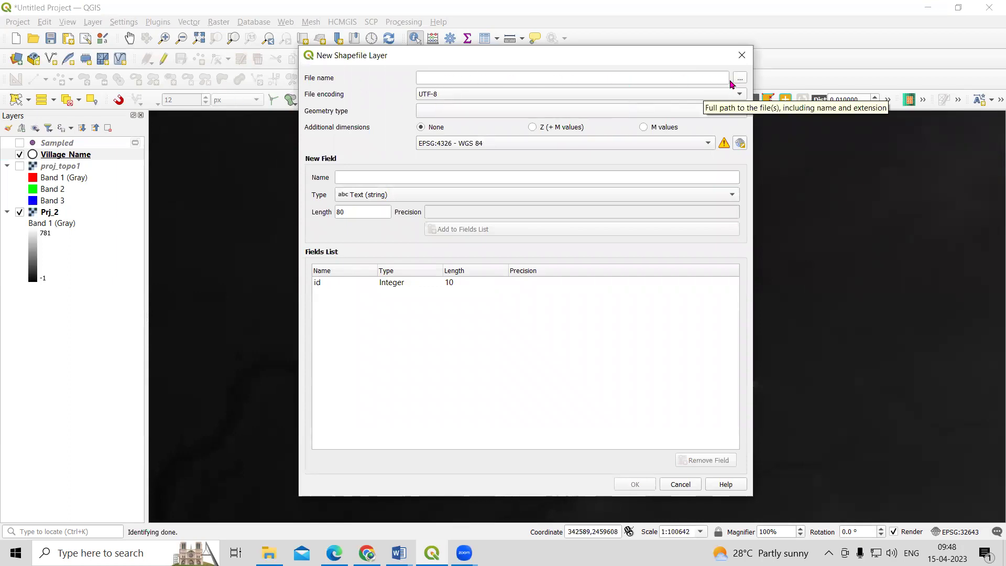
click(739, 78)
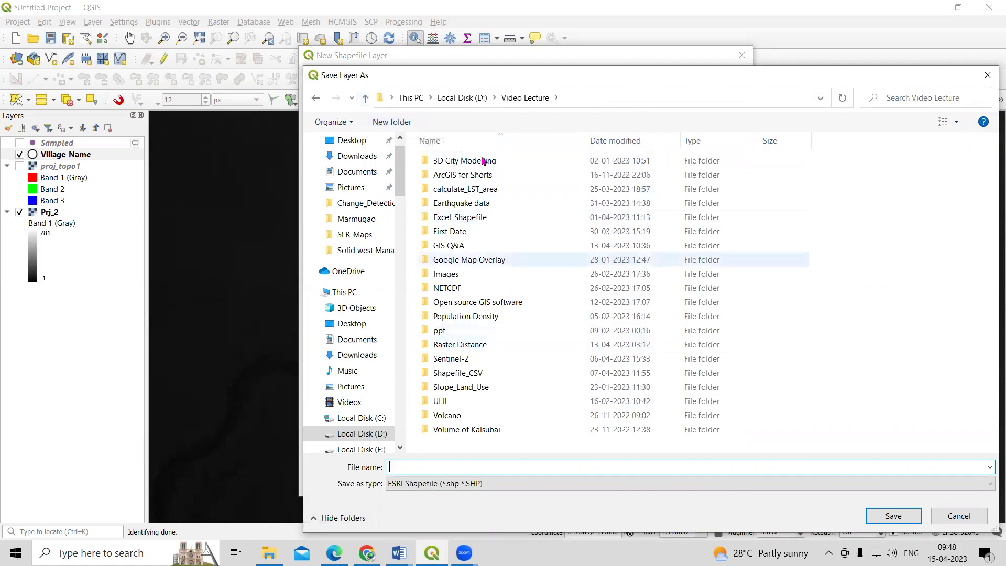
click(384, 123)
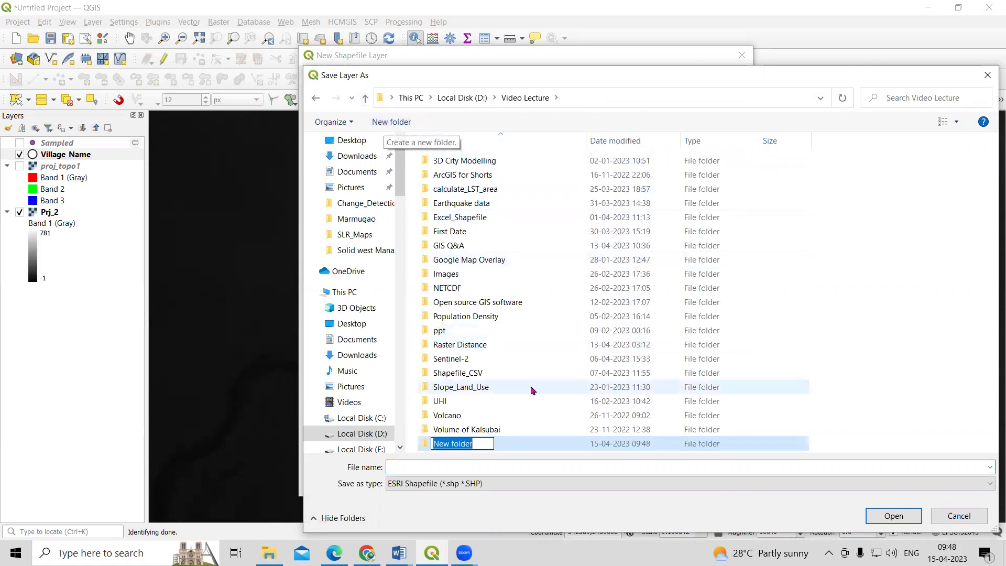
text(POi)
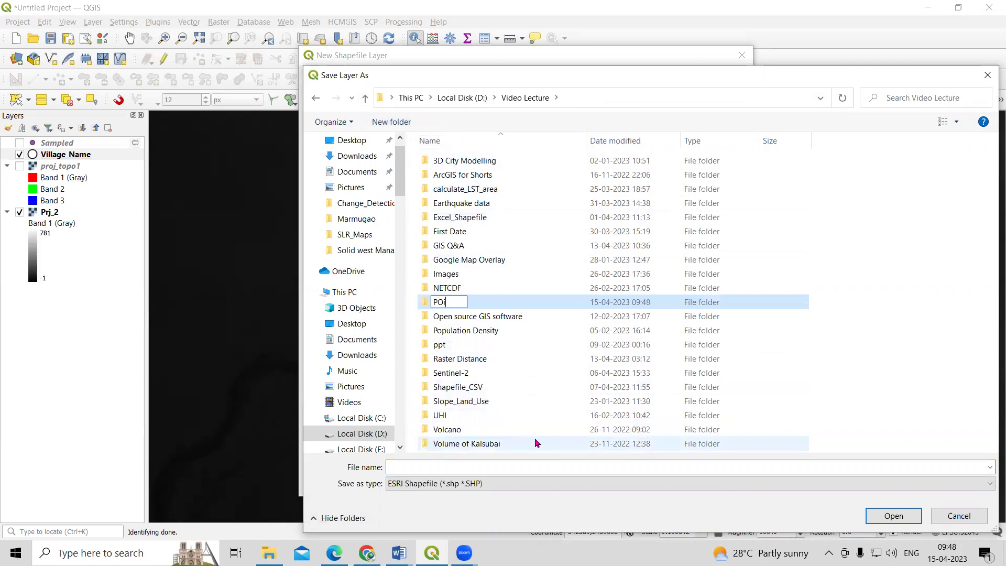
text(nt+_)
key(BackSpace)
text(_Location)
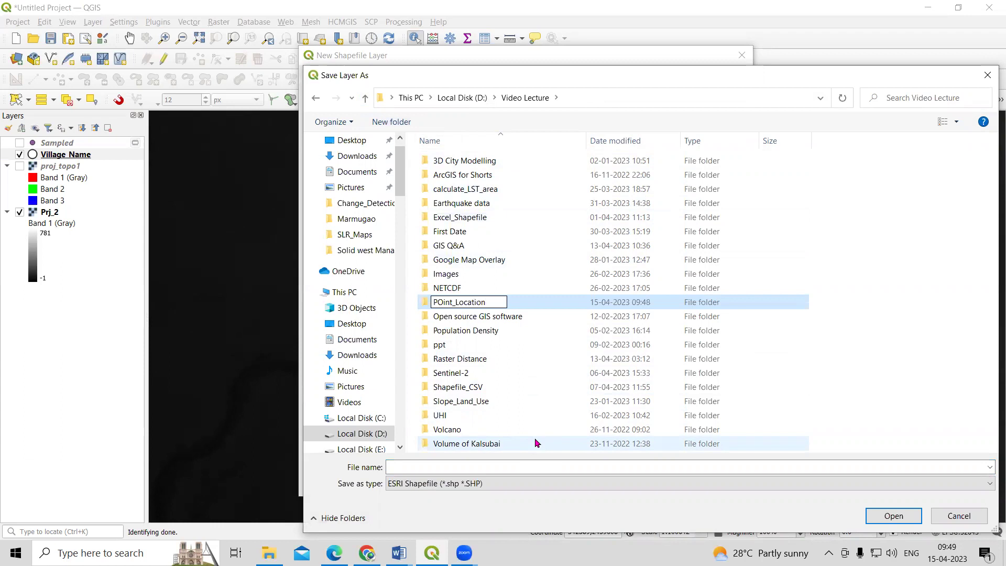
key(Return)
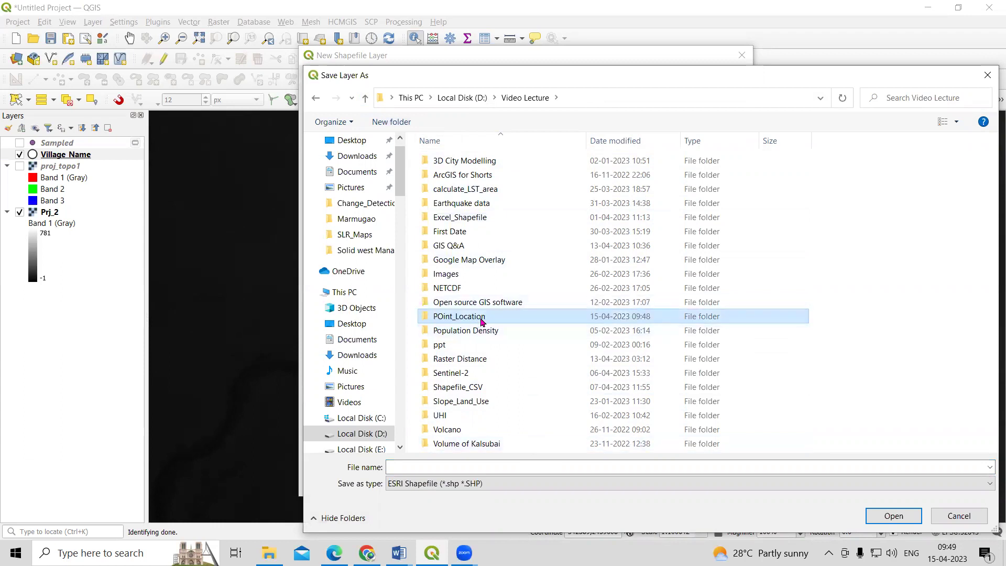
- Set the shapefile's save location to the POint_Location folder with the file name Point
double_click(482, 318)
click(526, 466)
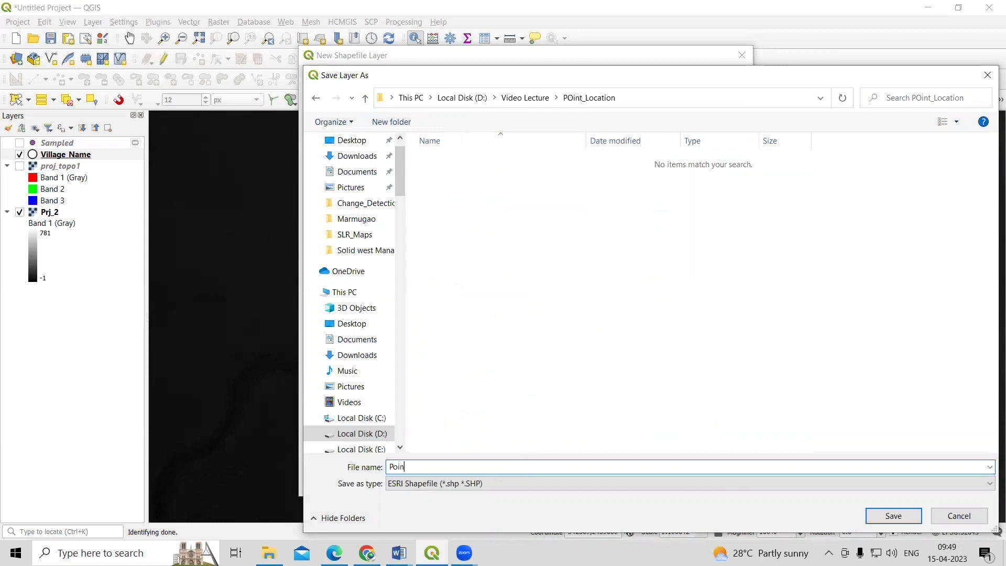
click(893, 516)
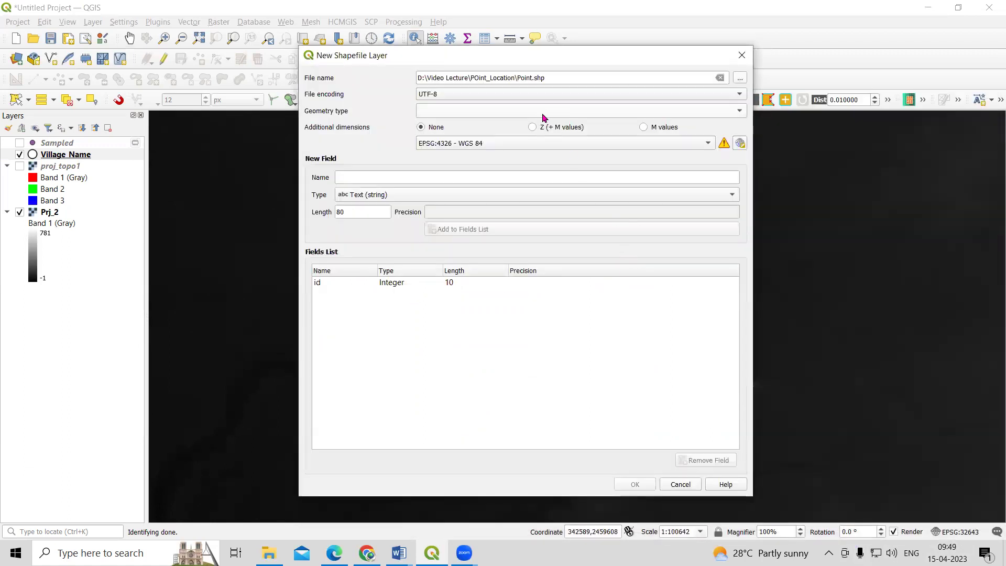
- Set the new shapefile's geometry type to Point and its CRS to the project CRS EPSG:32643 - WGS 84 / UTM zone 43N
click(542, 115)
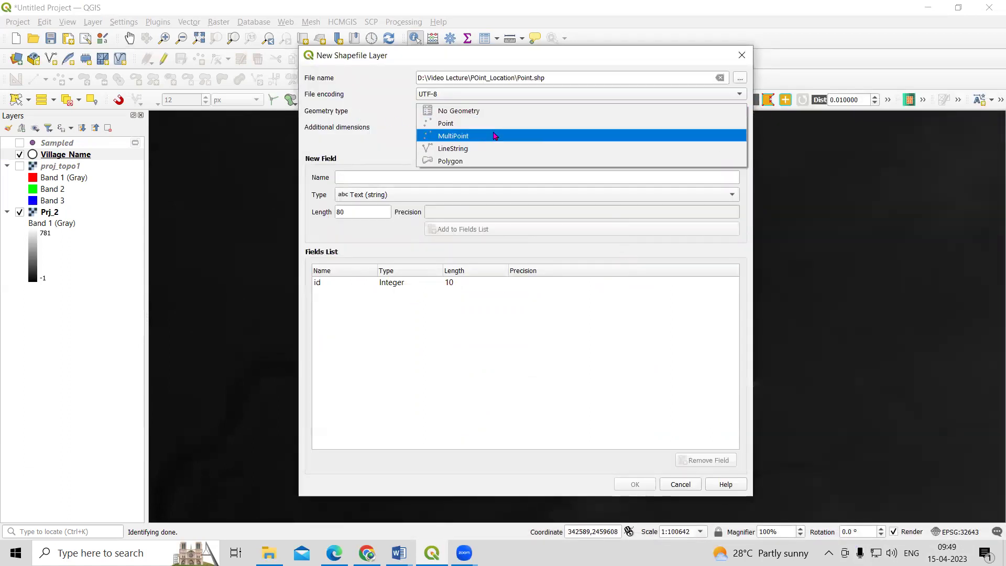
click(481, 128)
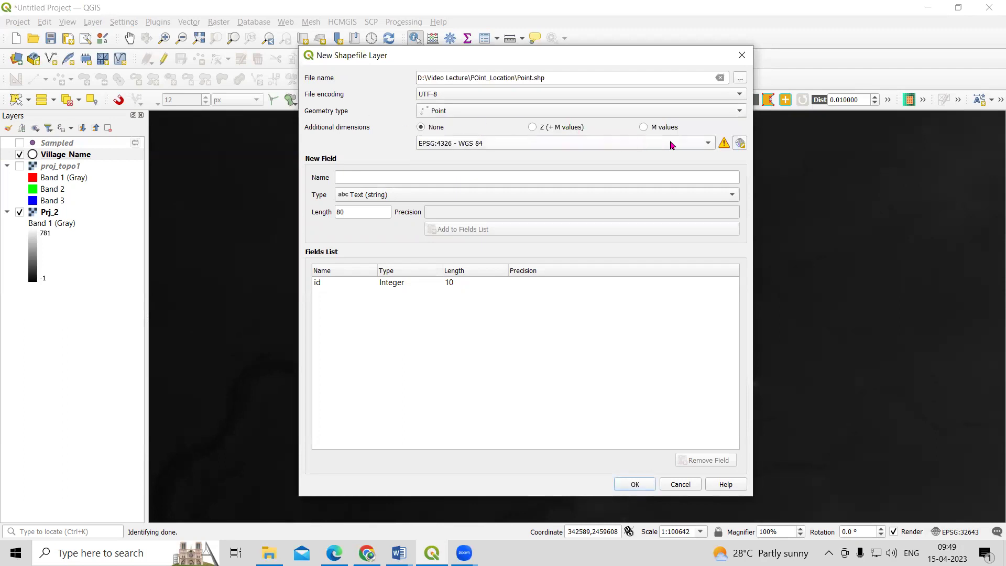
click(700, 145)
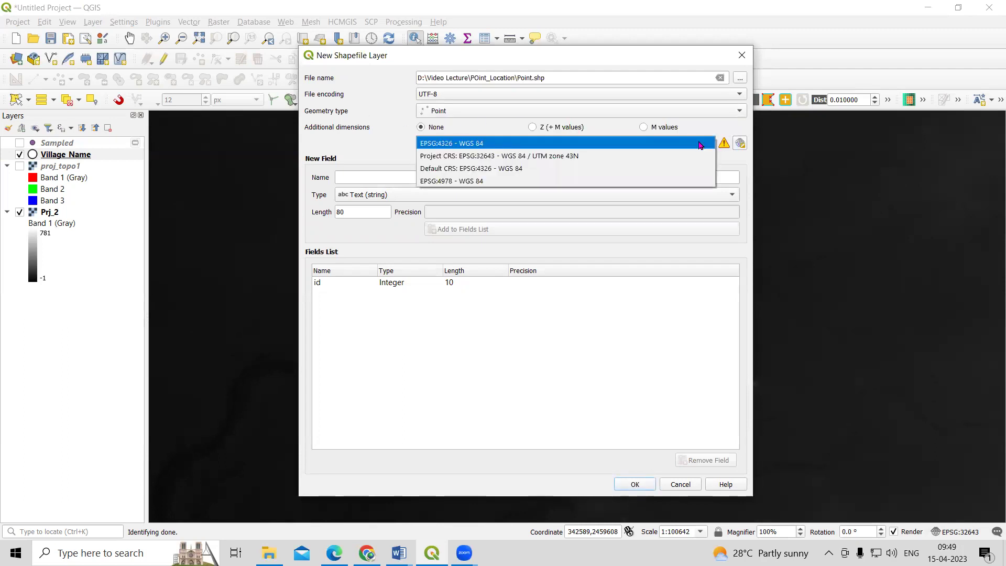
click(658, 155)
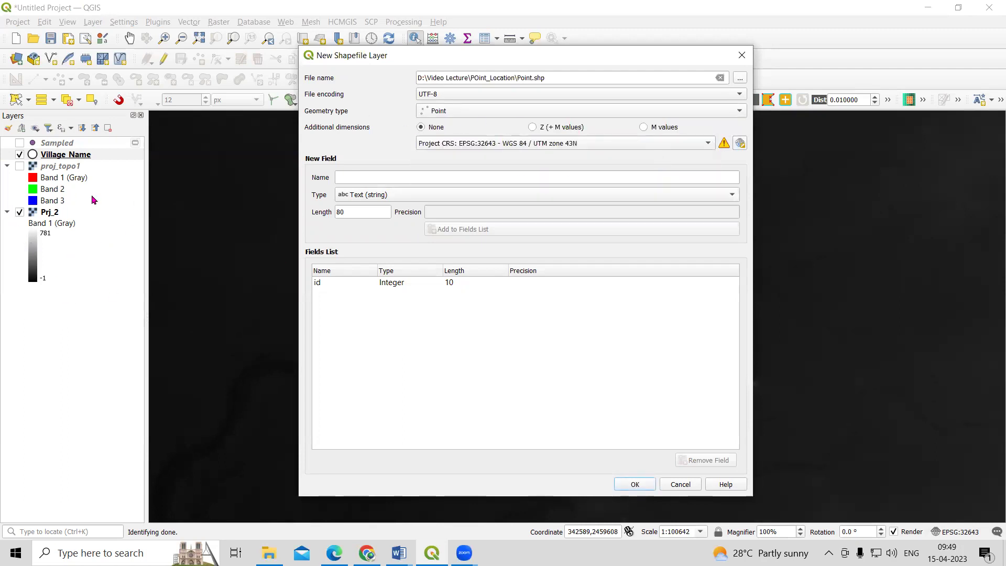
- Add a Text (string) field called Name to the new shapefile's fields
click(362, 176)
text(Name)
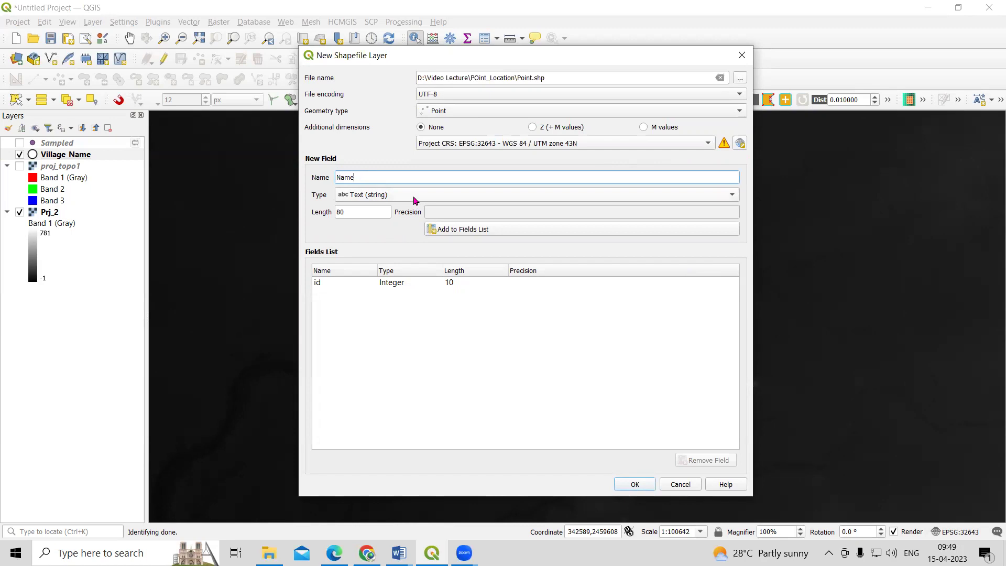
click(417, 199)
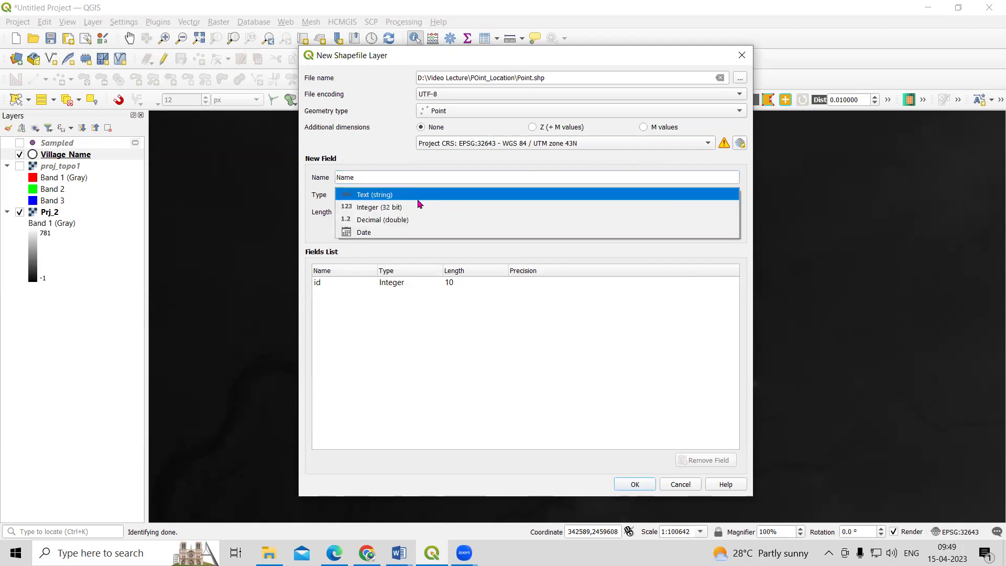
click(417, 197)
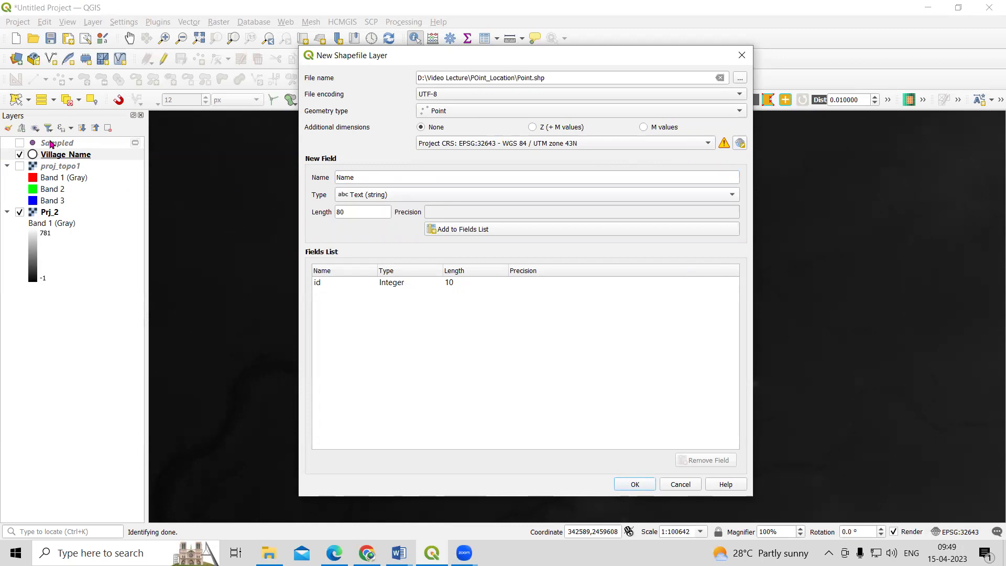
click(479, 230)
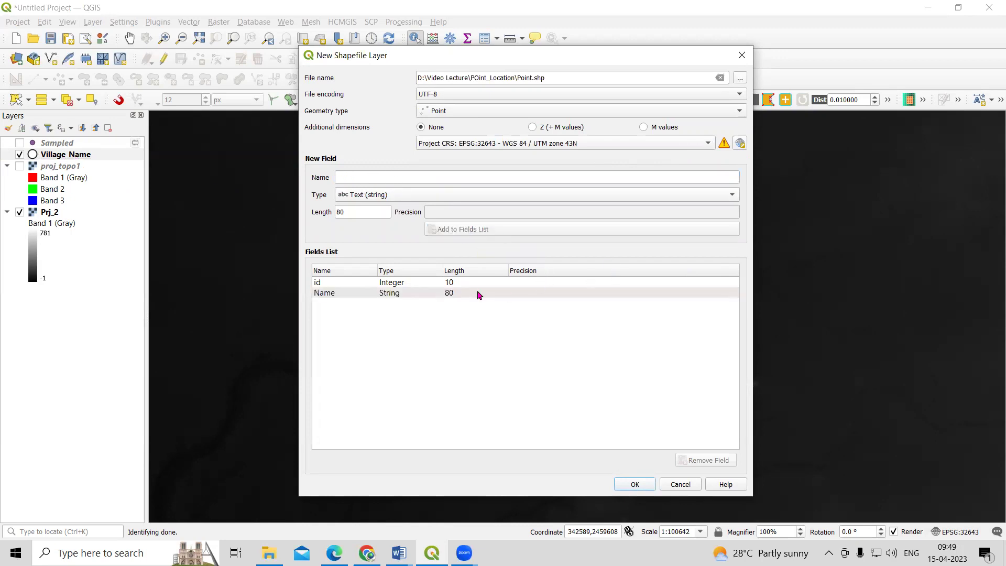
- Remove the id field from the fields list and create the Point shapefile layer
click(407, 284)
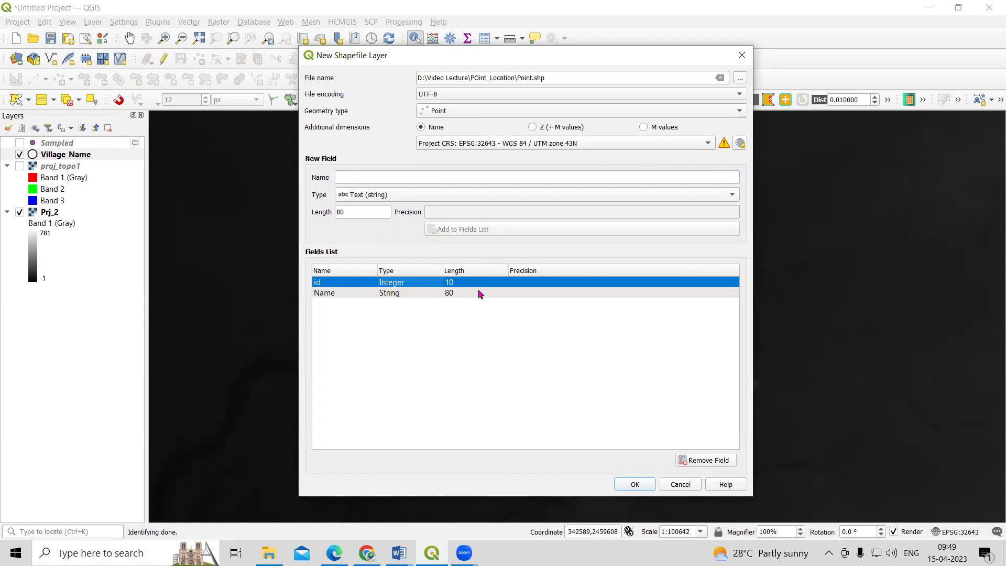
click(709, 464)
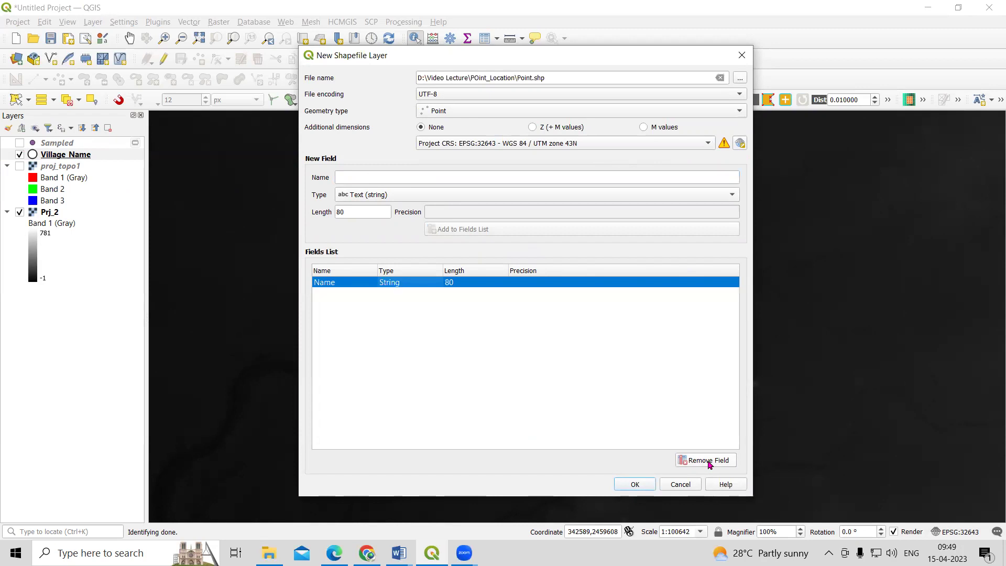
click(643, 487)
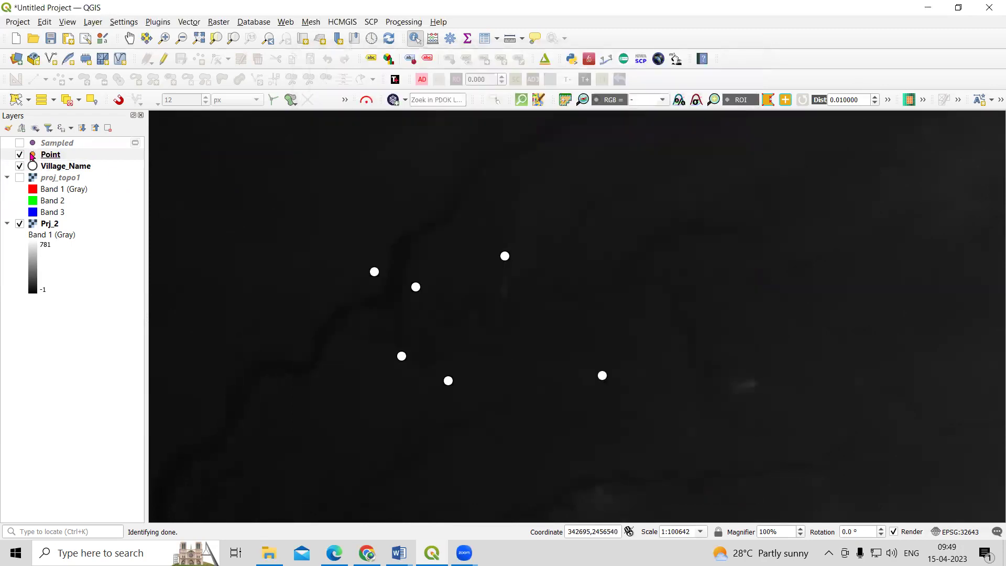
- Switch the Point layer to edit mode and show the proj_topo1 toposheet
click(47, 157)
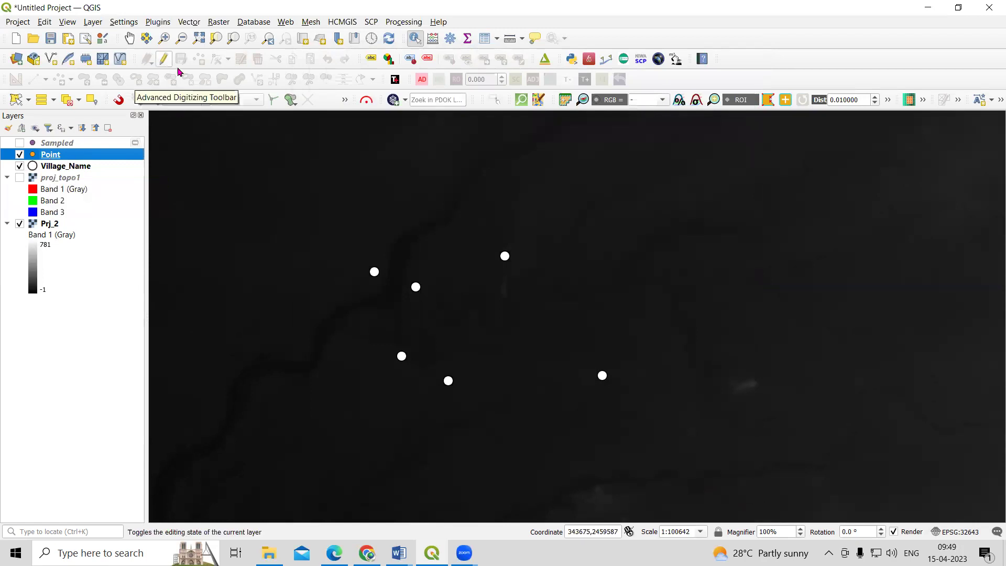
click(161, 60)
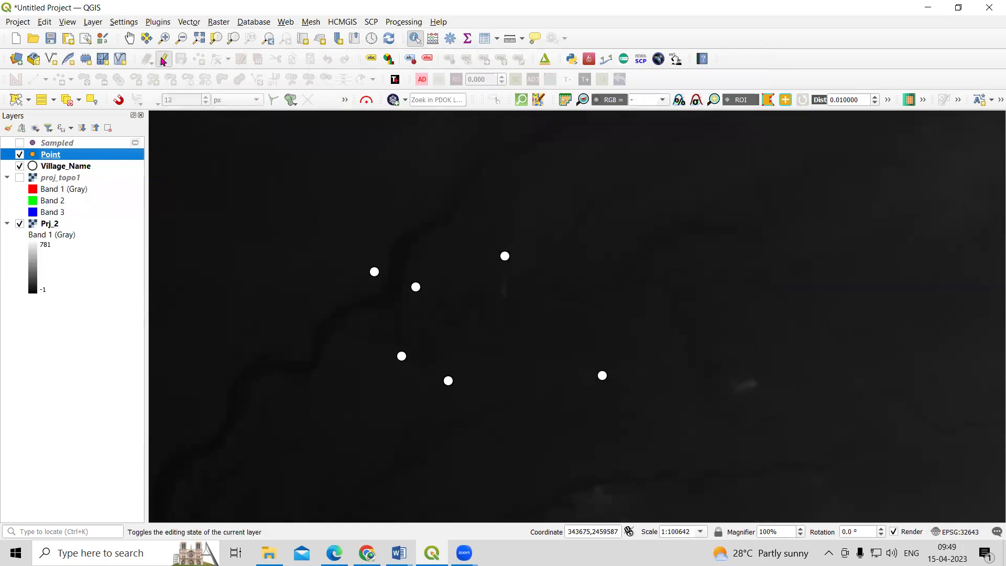
click(20, 178)
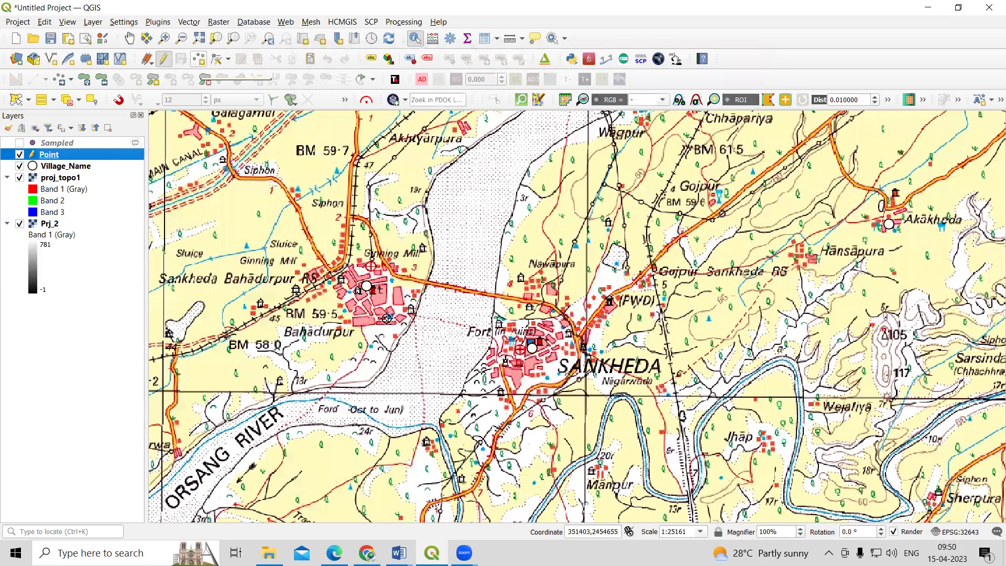
- Add a point feature for Bahadurpur on the toposheet and enter the village name in its Name attribute
click(546, 289)
text(N)
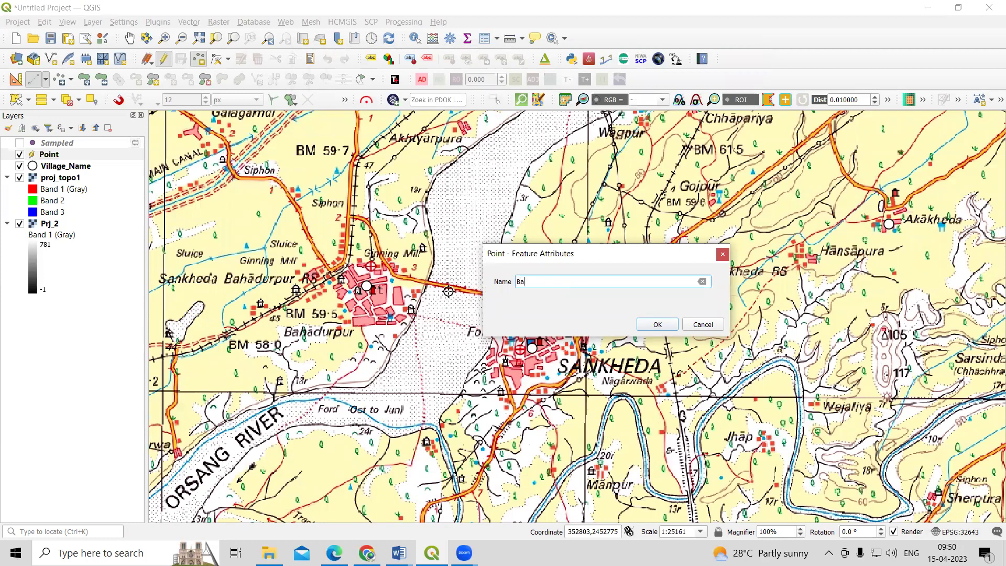
text(ahadupur)
click(657, 324)
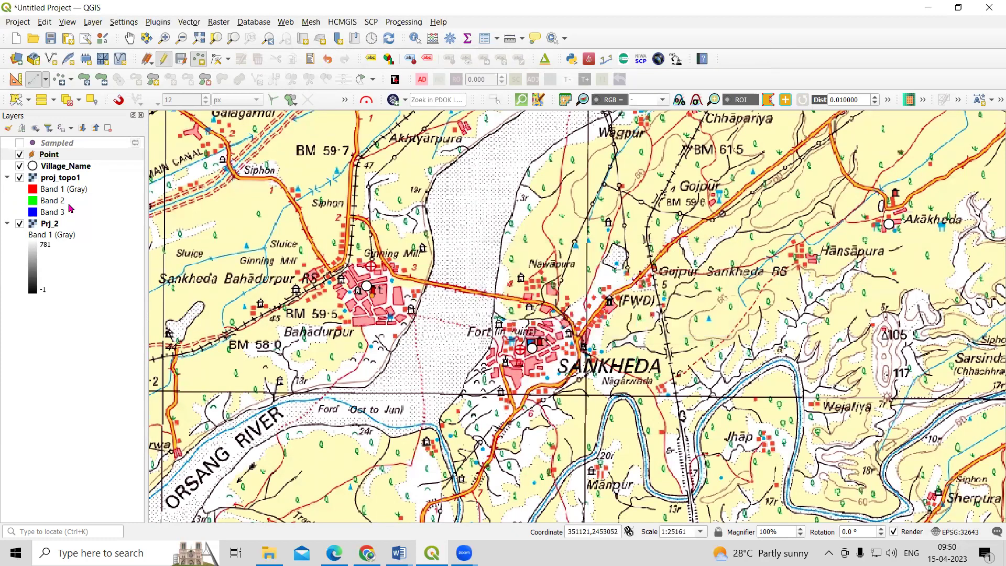
- Discard a second, unnamed point feature, then save the Point layer's edits and end its editing session
click(552, 347)
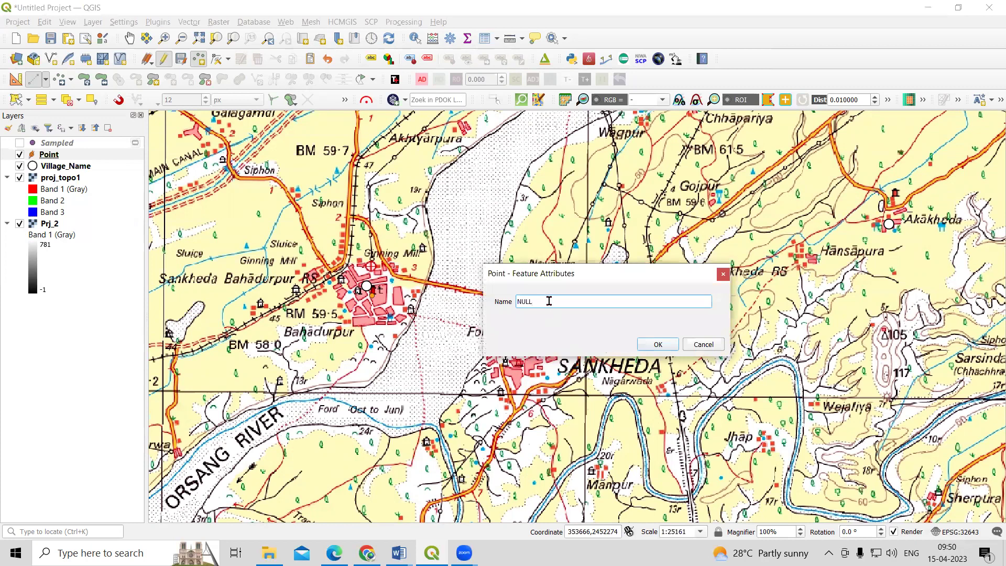
click(723, 274)
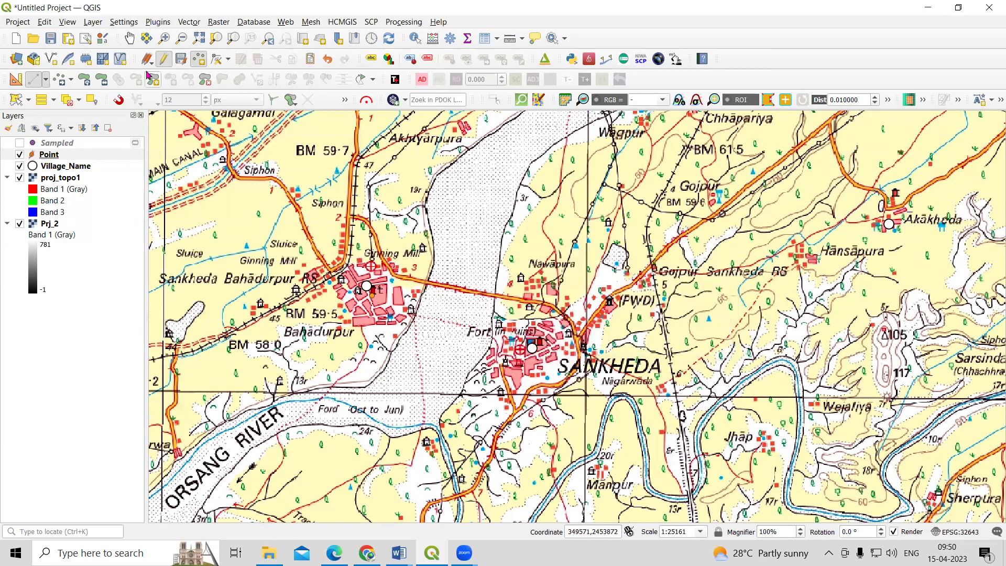
click(181, 62)
click(163, 61)
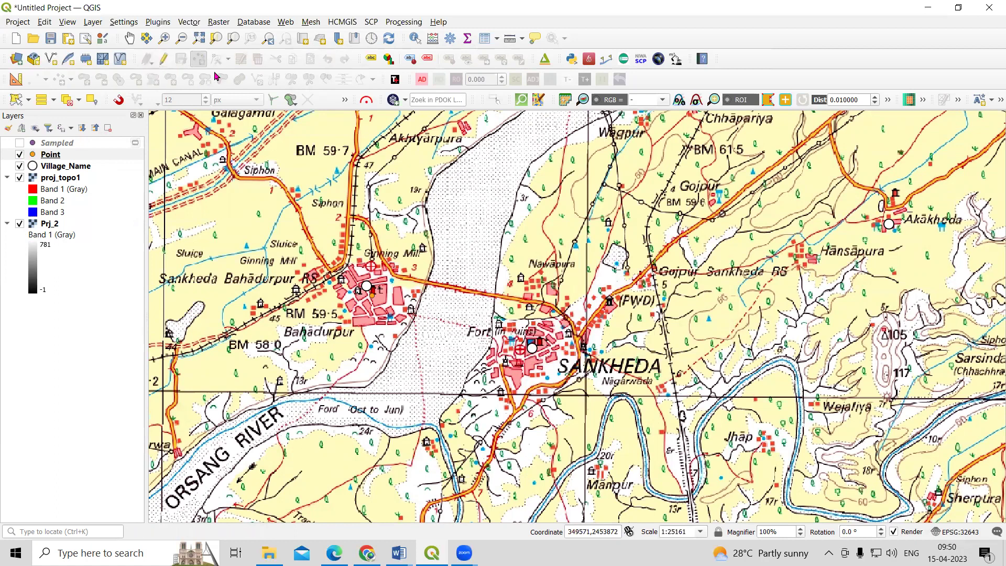
- Hide the Point and proj_topo1 layers and select the Prj_2 raster beneath the Village_Name points
click(19, 155)
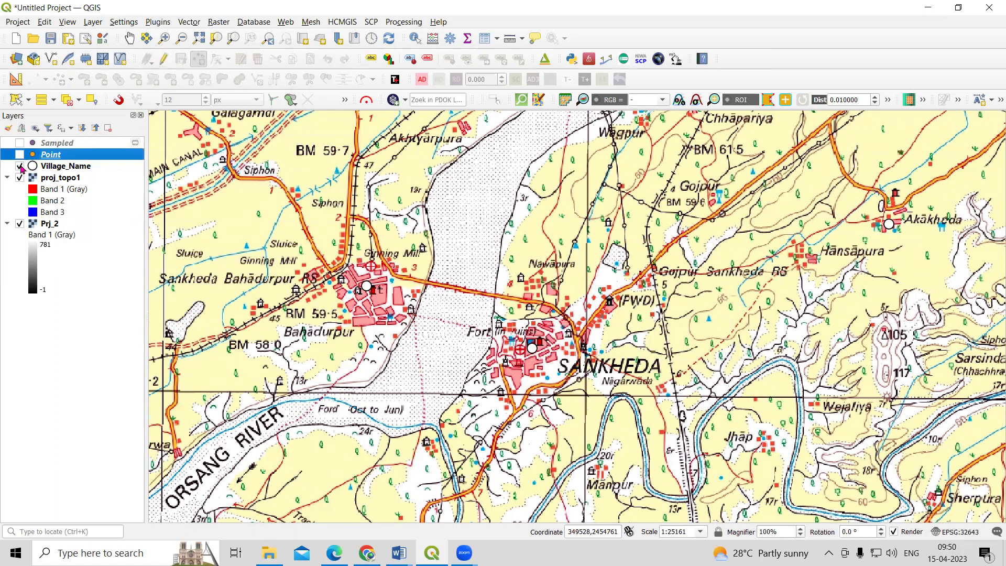
click(20, 177)
scroll(336, 298, down, 2)
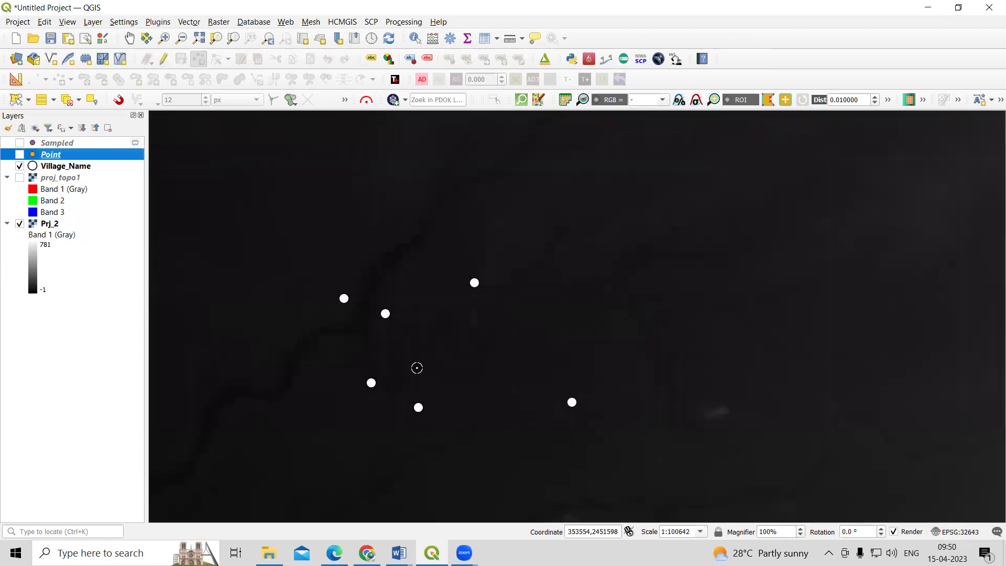
scroll(322, 328, up, 1)
scroll(404, 286, down, 1)
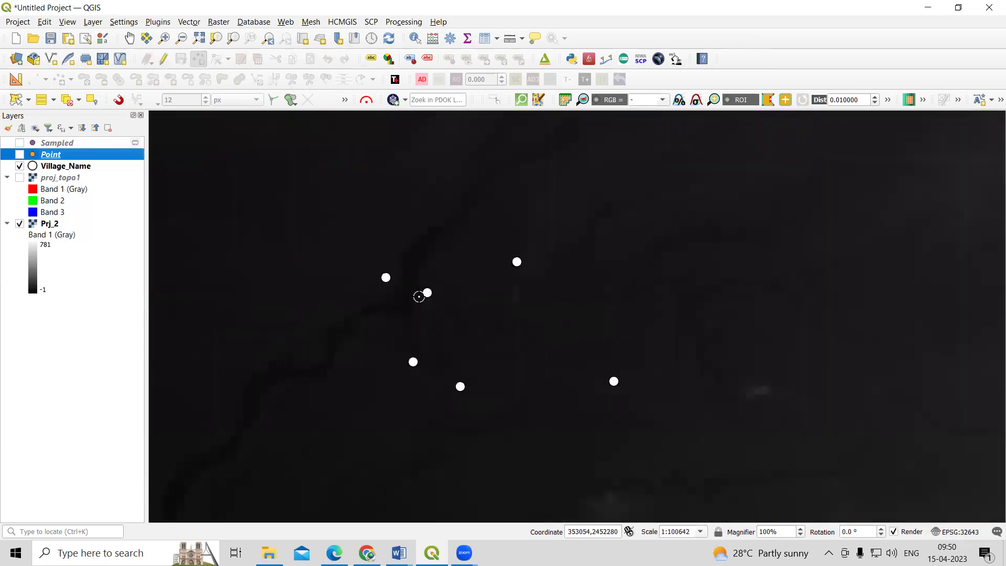
scroll(419, 297, up, 1)
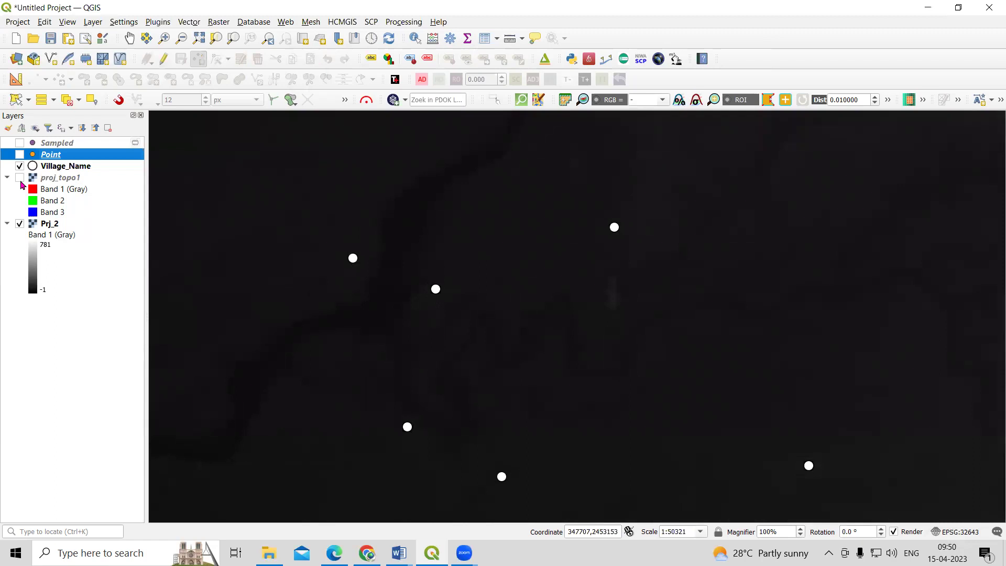
click(46, 224)
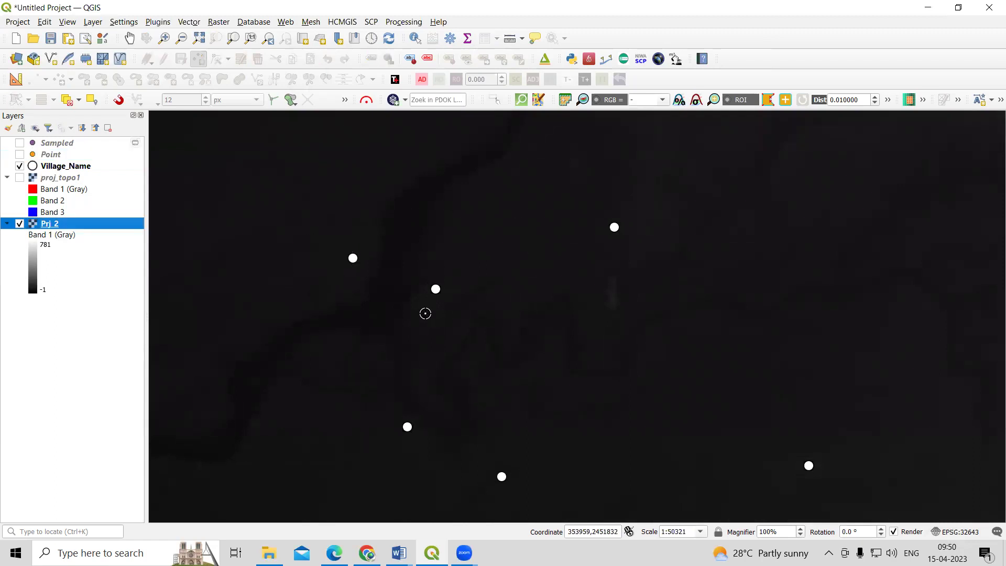
scroll(456, 199, down, 1)
scroll(475, 237, up, 1)
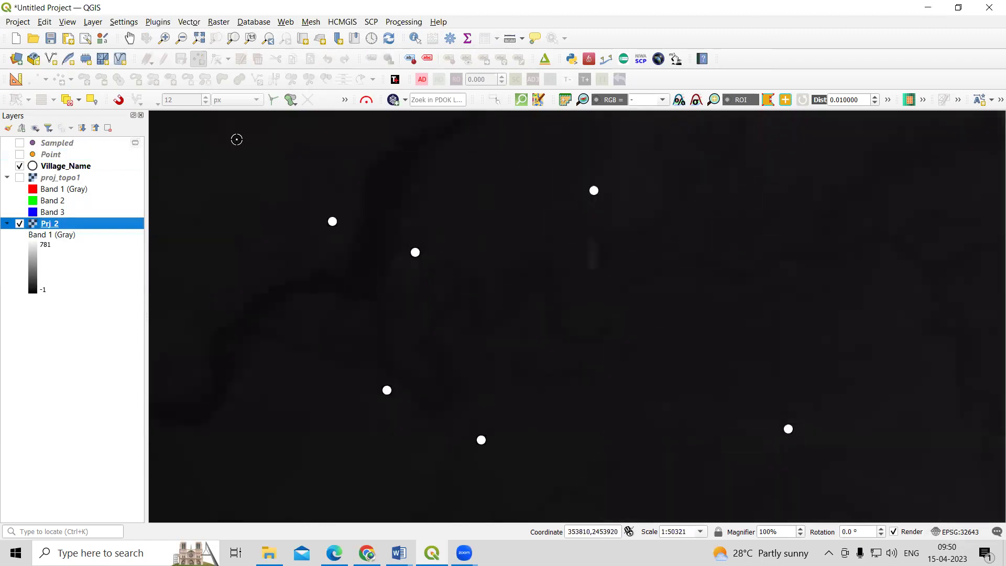
- Search the Processing Toolbox for "raster value" and open the Sample raster values tool
click(404, 22)
click(415, 36)
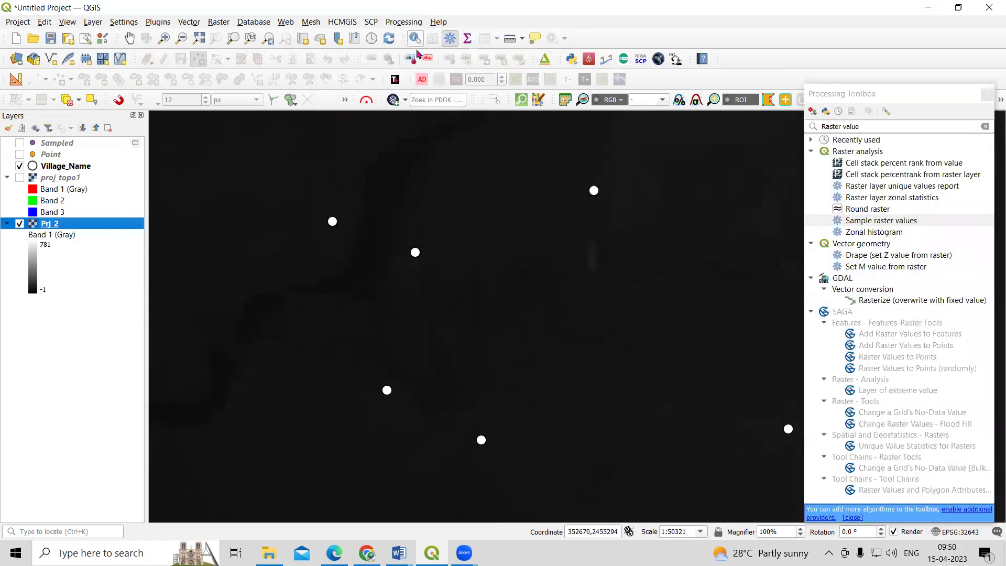
click(855, 125)
key(ctrl+a)
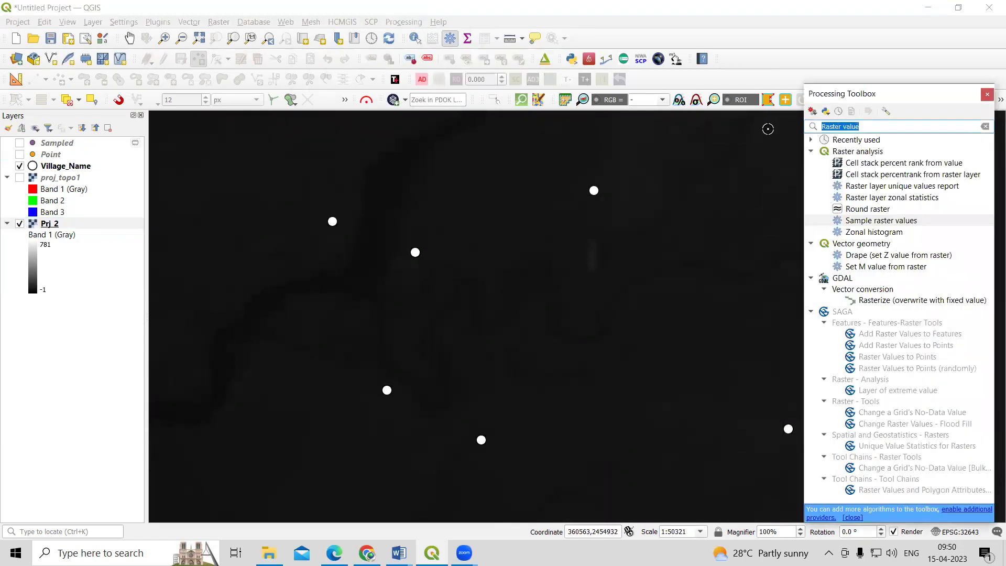
key(BackSpace)
text(raster)
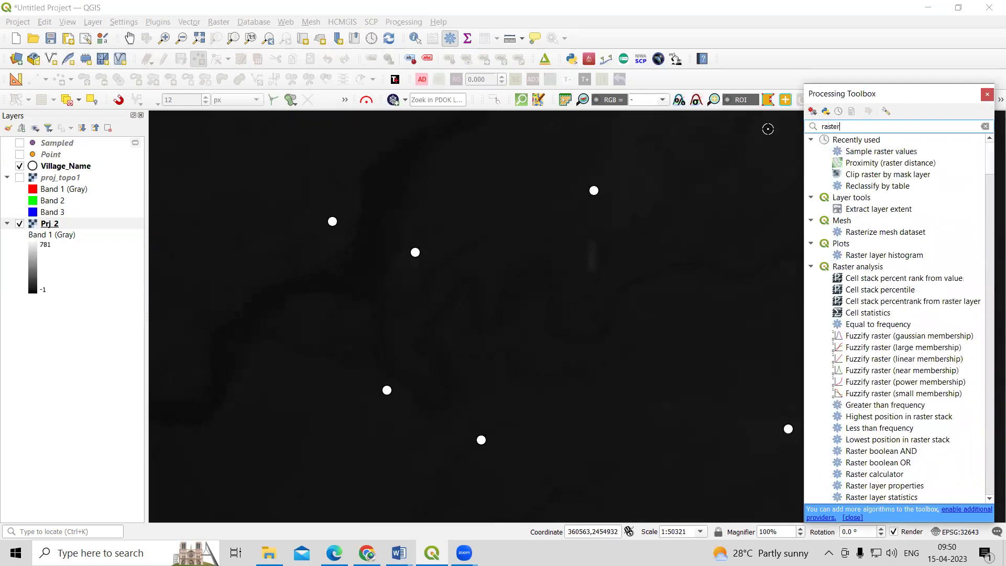
text( value)
click(893, 236)
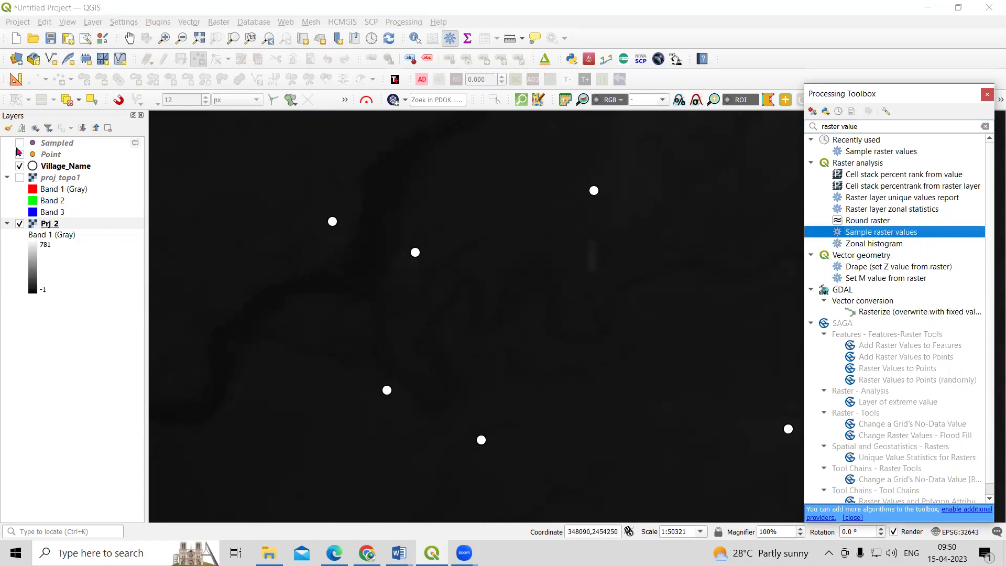
double_click(866, 232)
drag(462, 39, 366, 61)
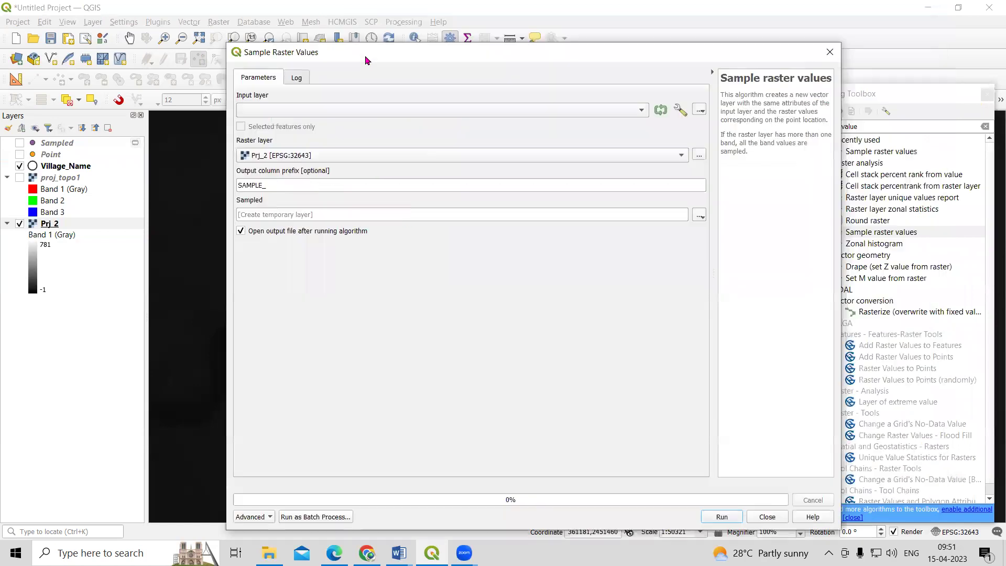
- Set Village_Name as the input point layer and Prj_2 as the raster layer for sampling
click(255, 111)
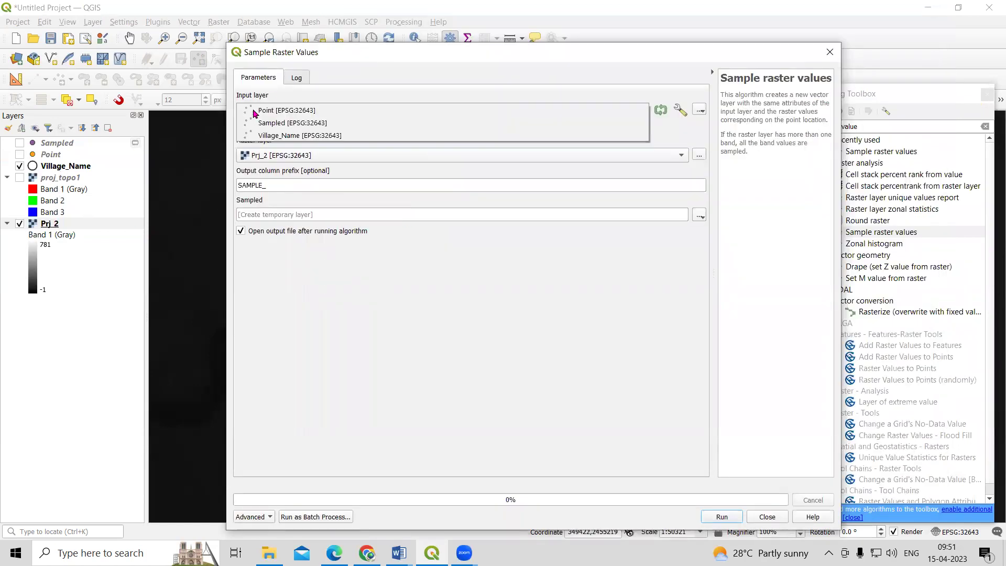
click(52, 314)
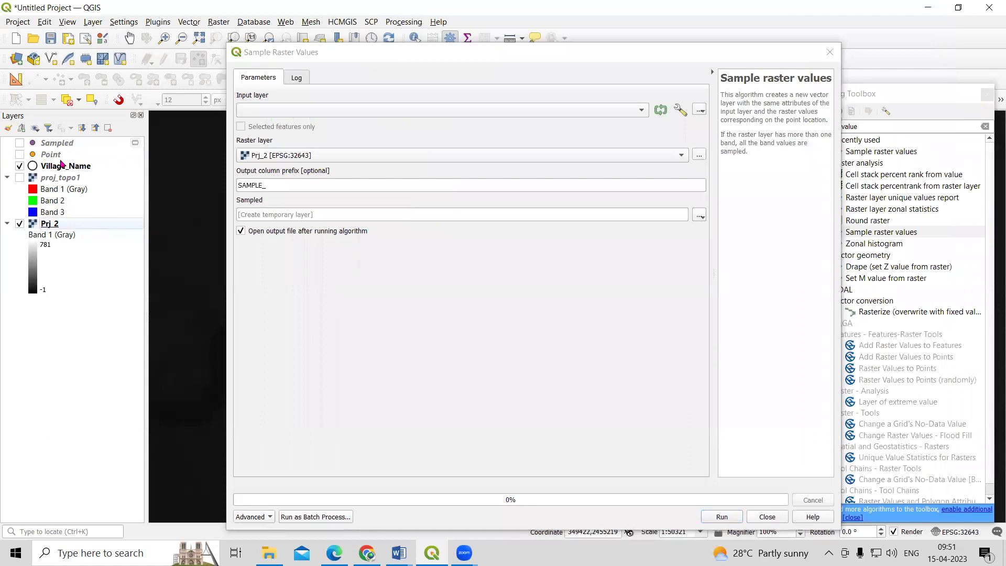
drag(54, 167, 338, 121)
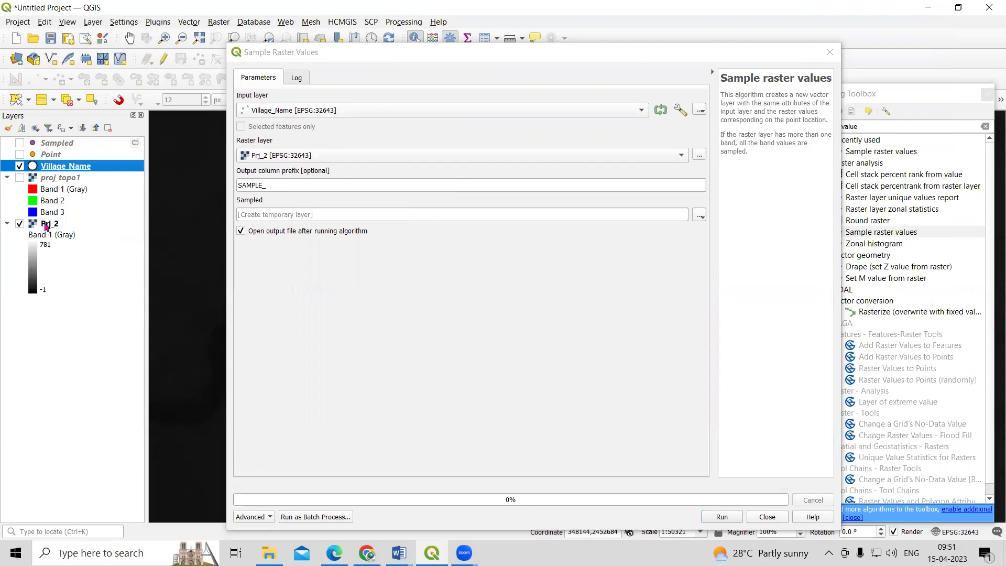
drag(46, 225, 272, 153)
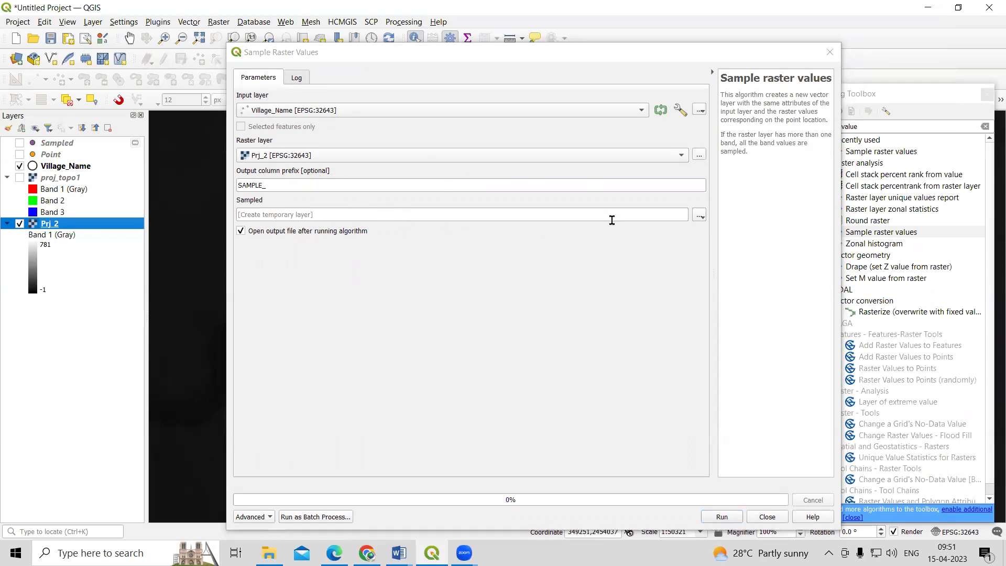
- Run the raster sampling with a temporary output layer and move the new Sampled layer above all other layers
click(699, 217)
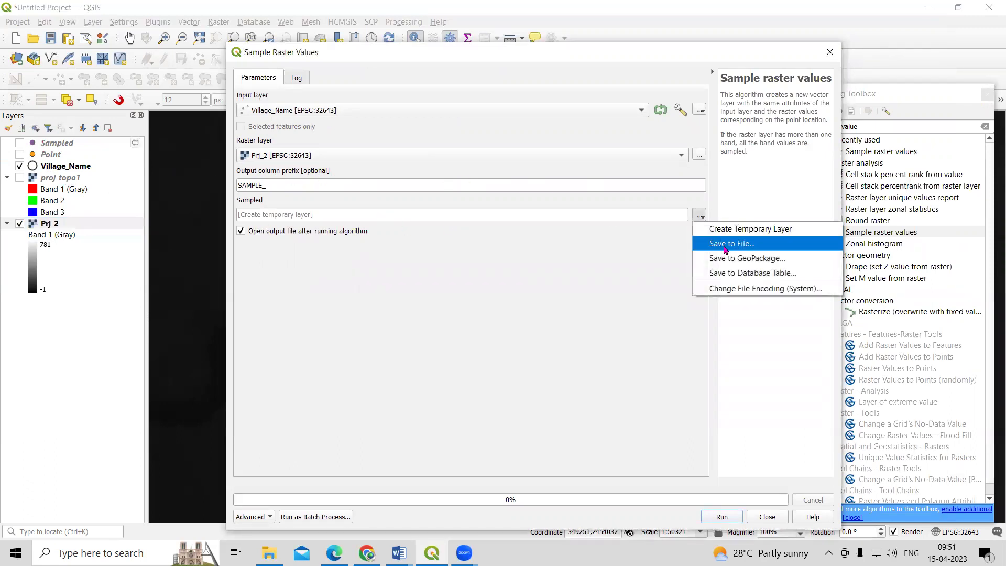
click(585, 268)
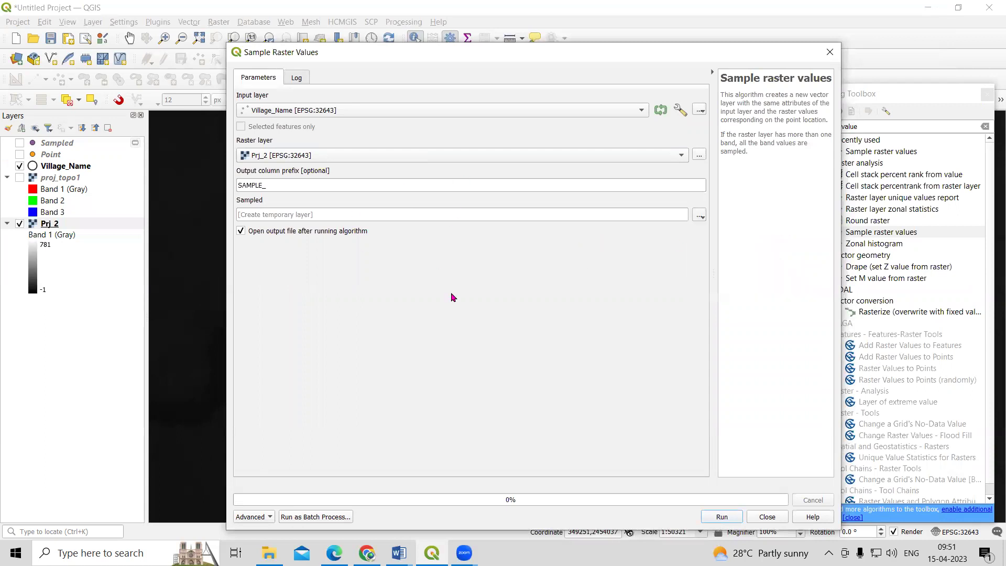
click(721, 517)
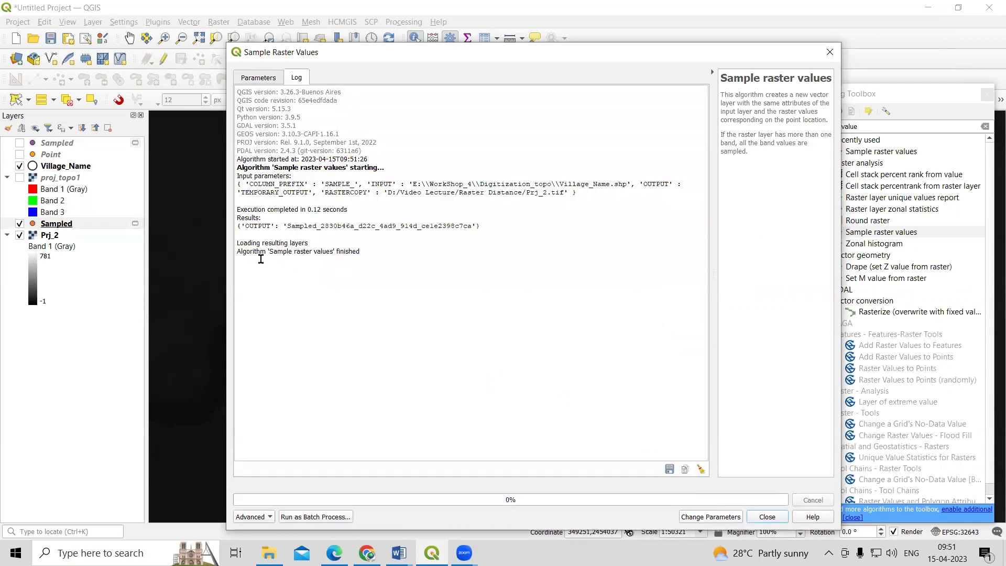
click(767, 516)
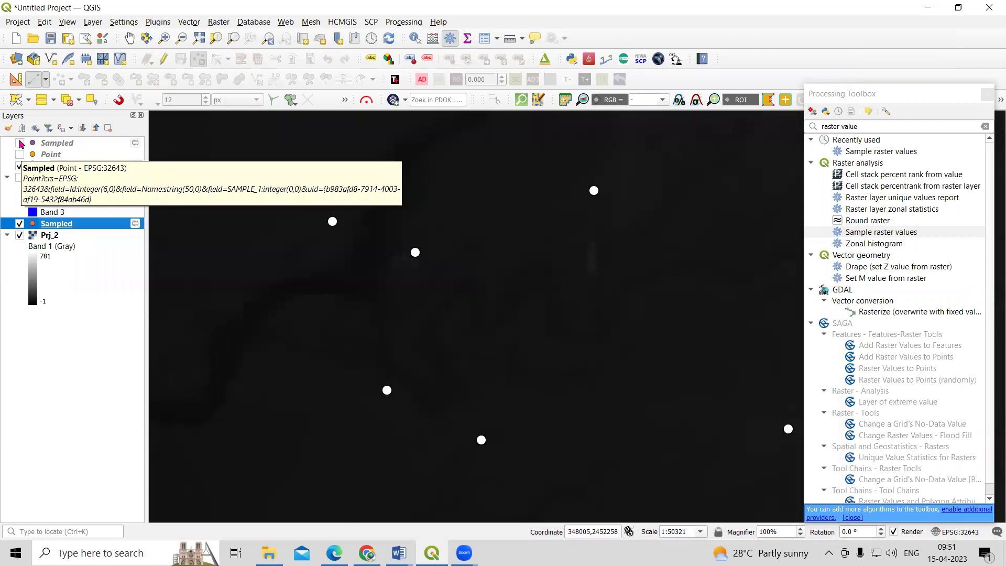
drag(55, 224, 55, 147)
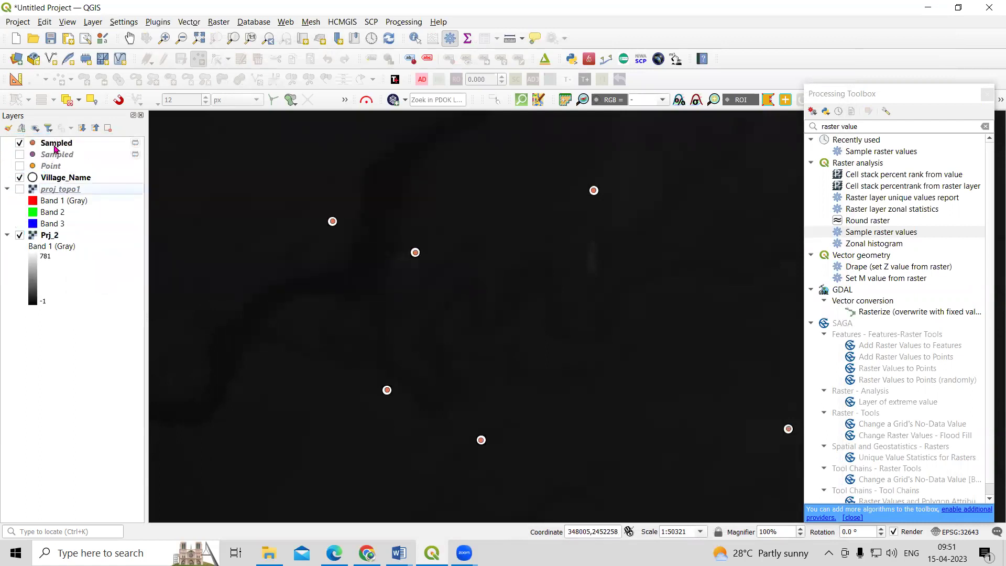
- Examine the village names and their sampled raster values in the new Sampled layer's attribute table
right_click(56, 143)
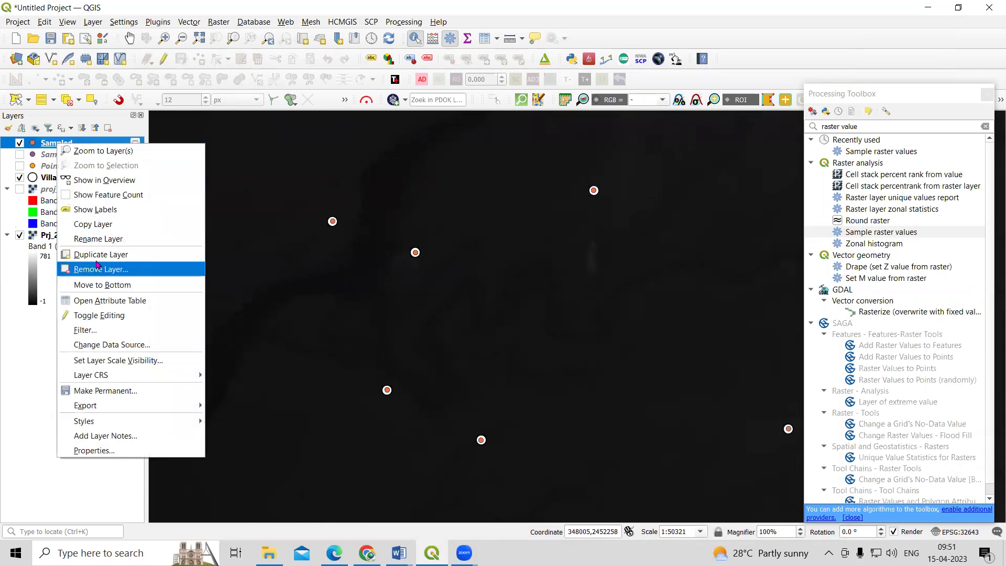
click(124, 301)
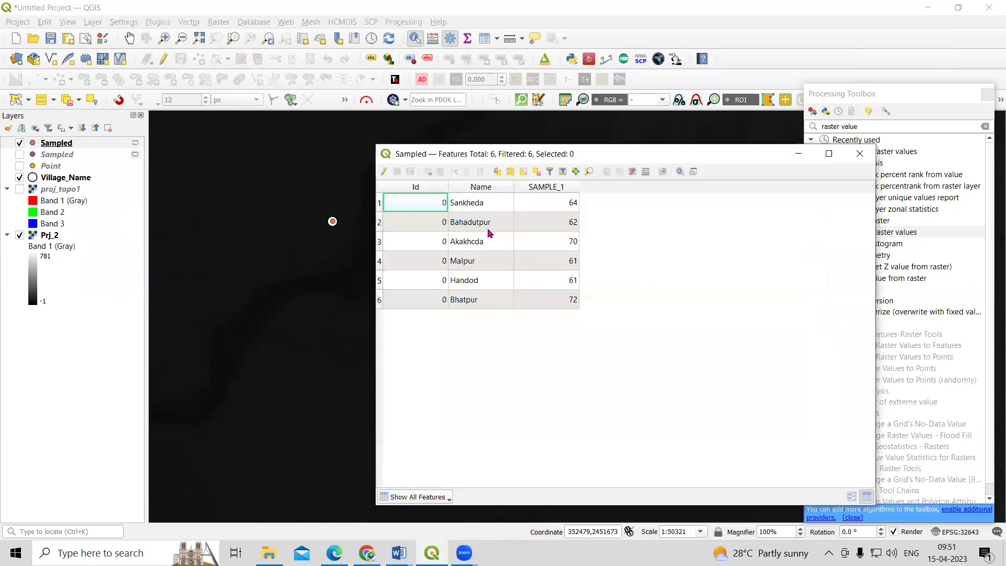
click(475, 204)
click(477, 222)
click(478, 240)
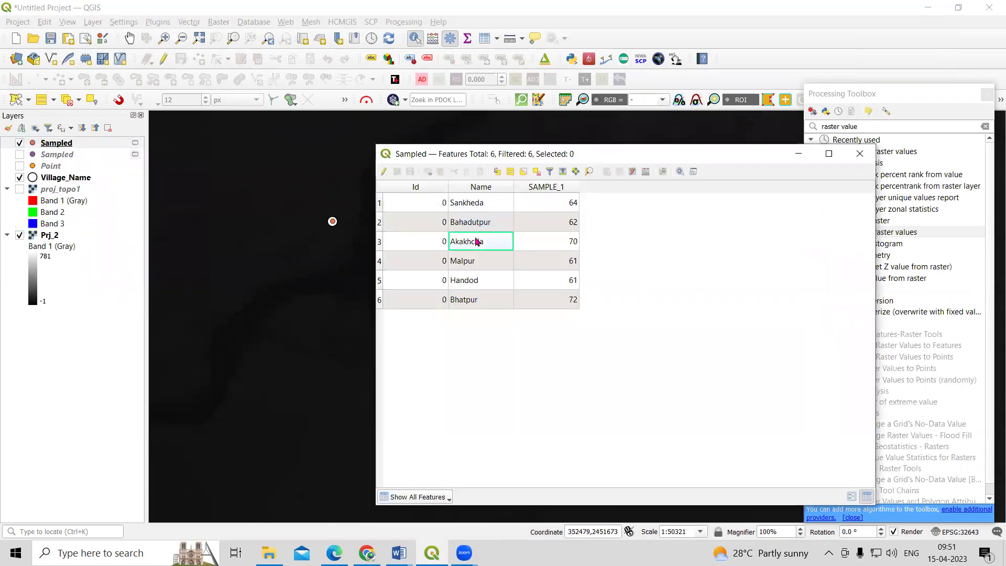
click(475, 260)
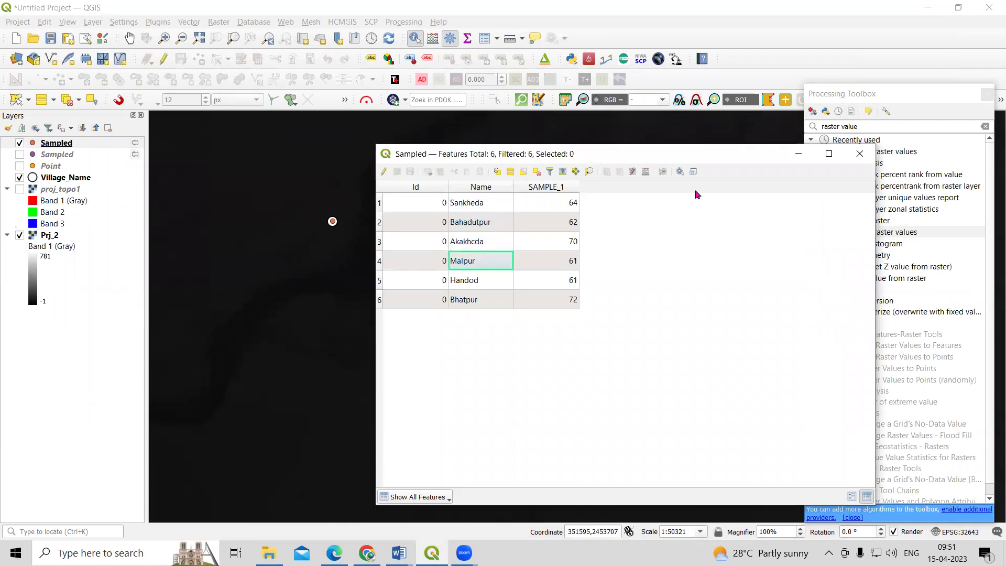
click(860, 154)
- Check the fields in the Village_Name layer's attribute table for comparison with the sampled layer
right_click(72, 181)
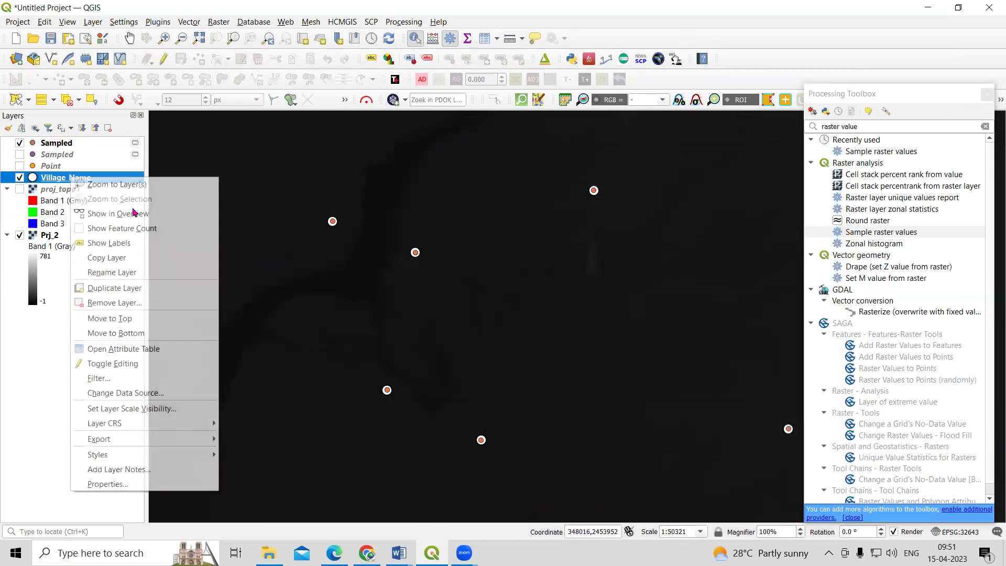
click(150, 349)
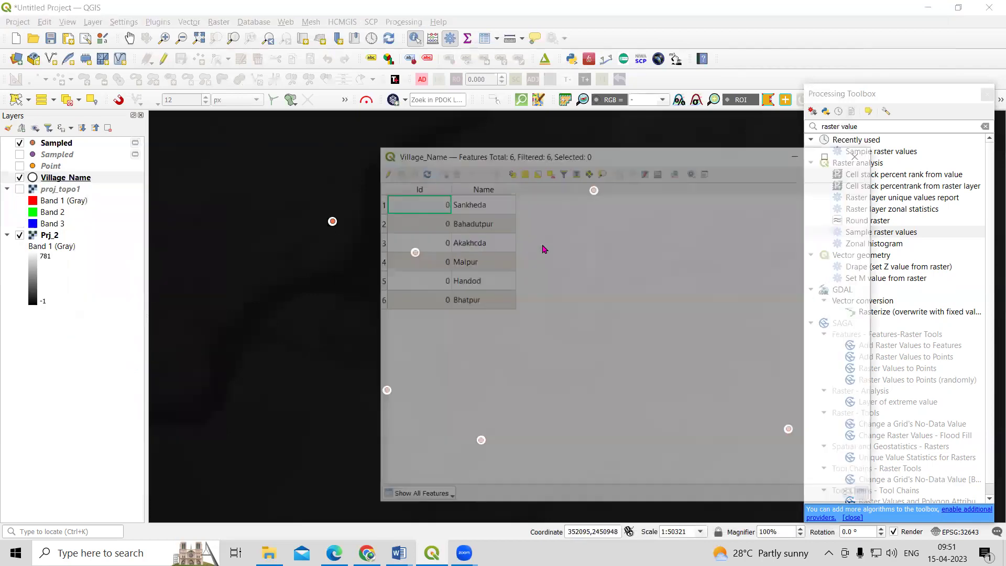
click(860, 154)
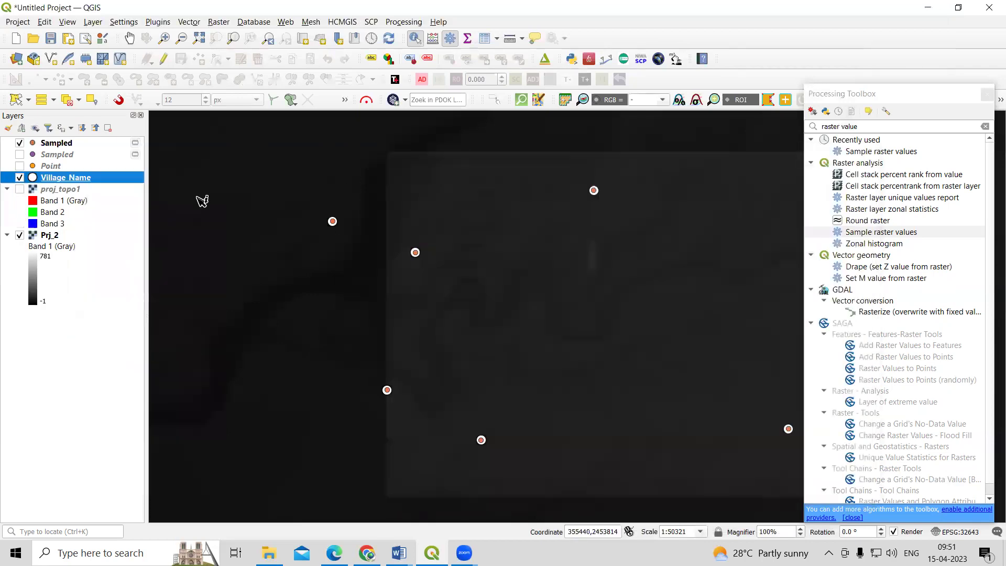
- Reopen the new Sampled layer's attribute table and select the Sankheda record to locate its point on the map
click(59, 144)
right_click(60, 146)
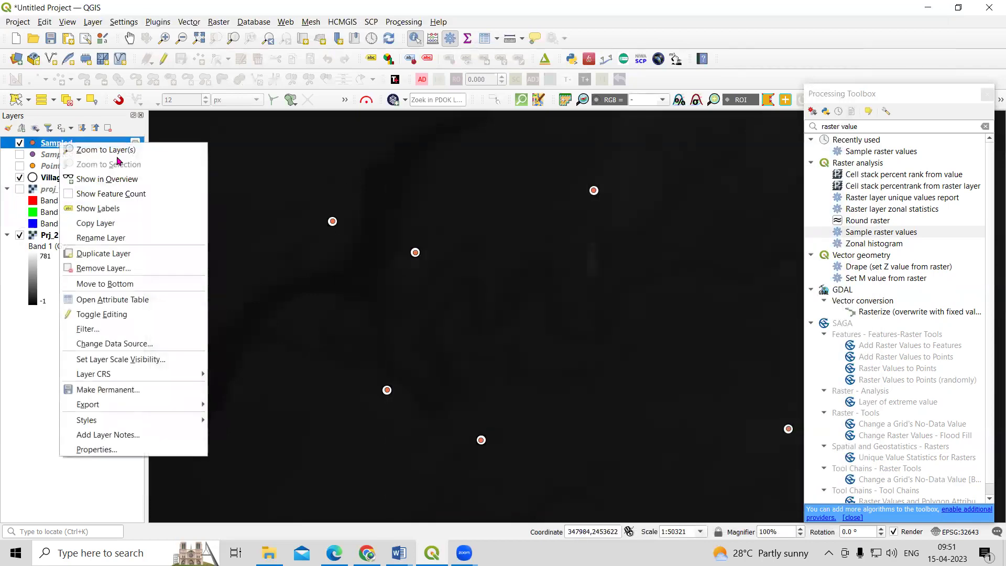
click(120, 299)
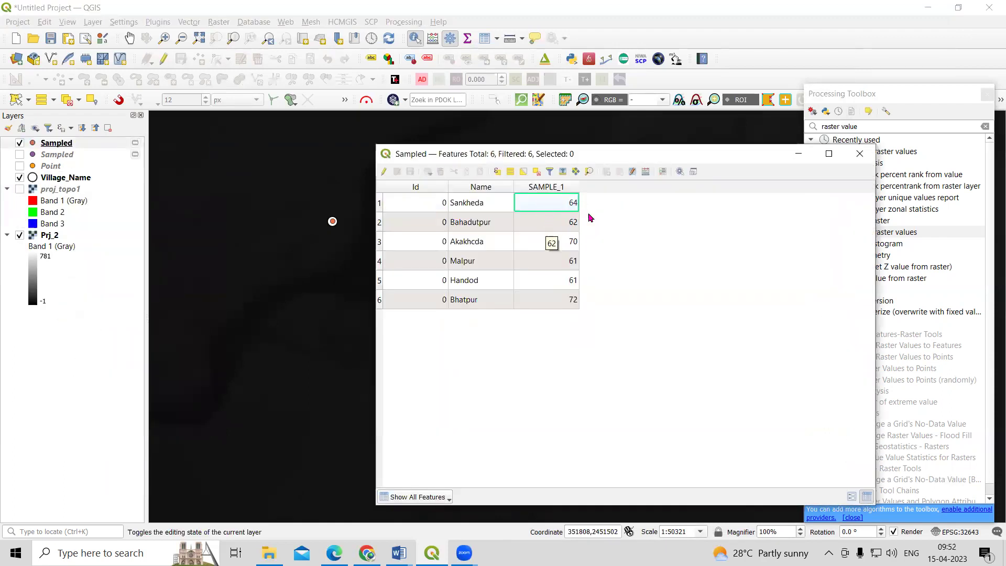
click(379, 203)
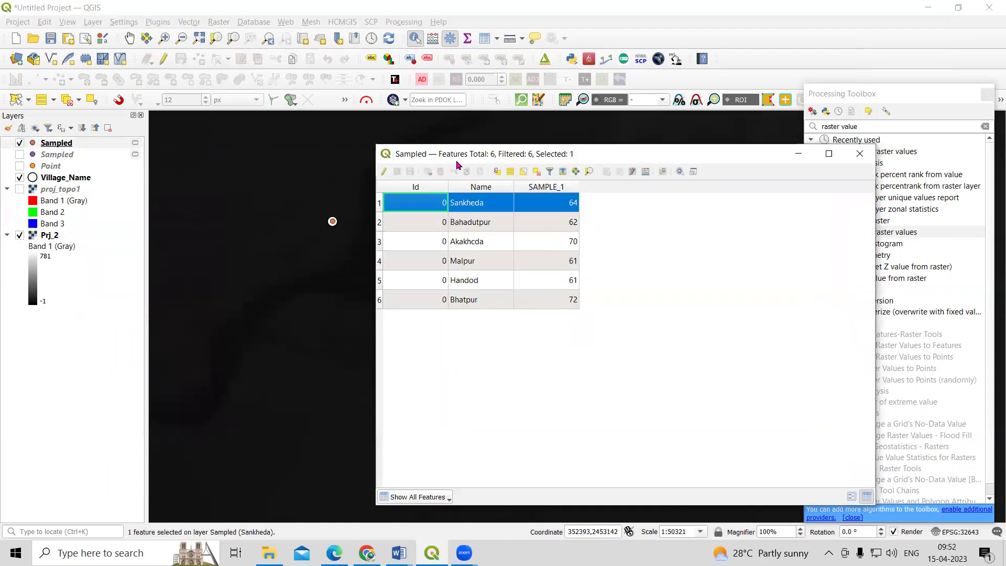
drag(499, 161, 782, 168)
scroll(352, 187, up, 1)
scroll(419, 278, down, 2)
scroll(435, 287, up, 2)
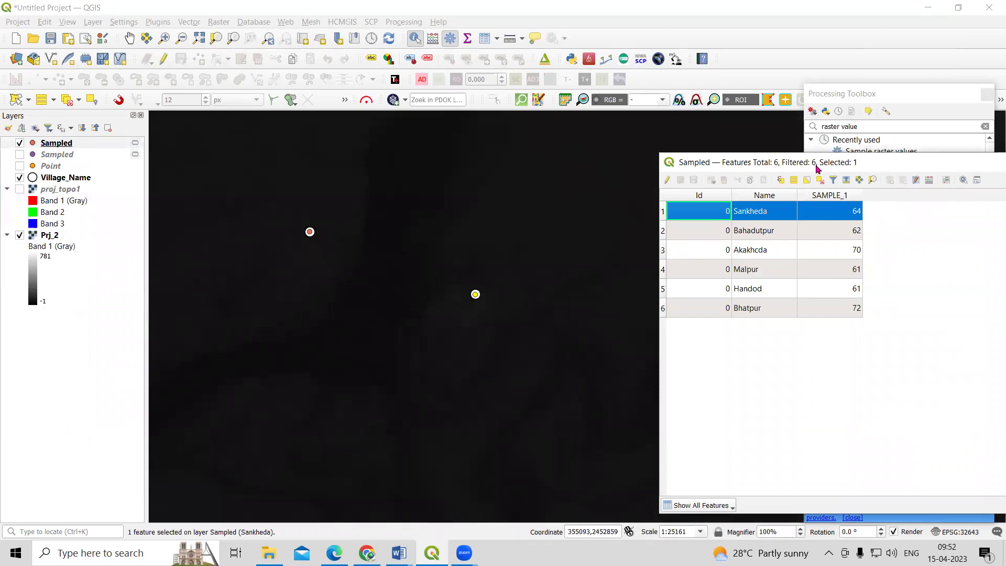
drag(818, 165, 453, 133)
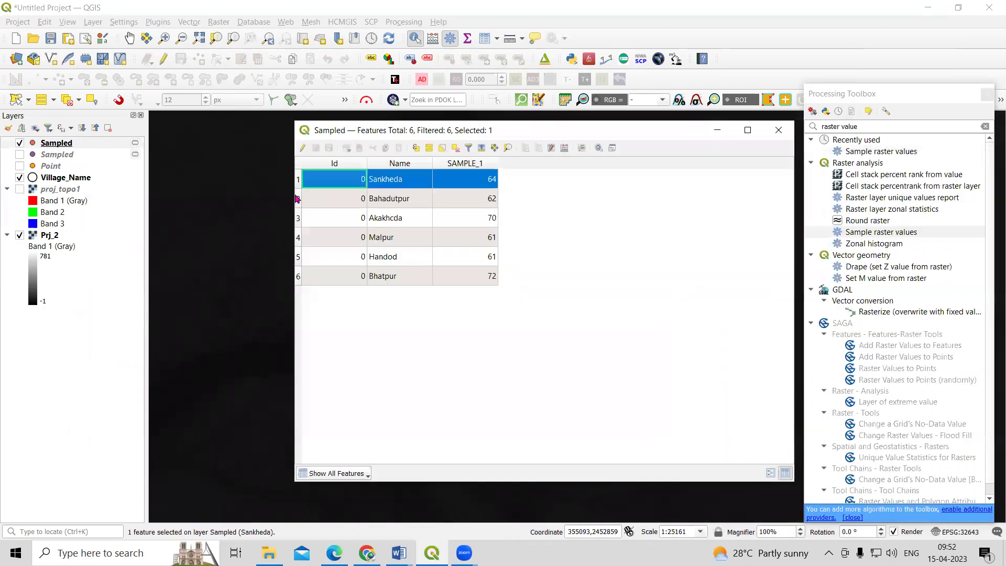
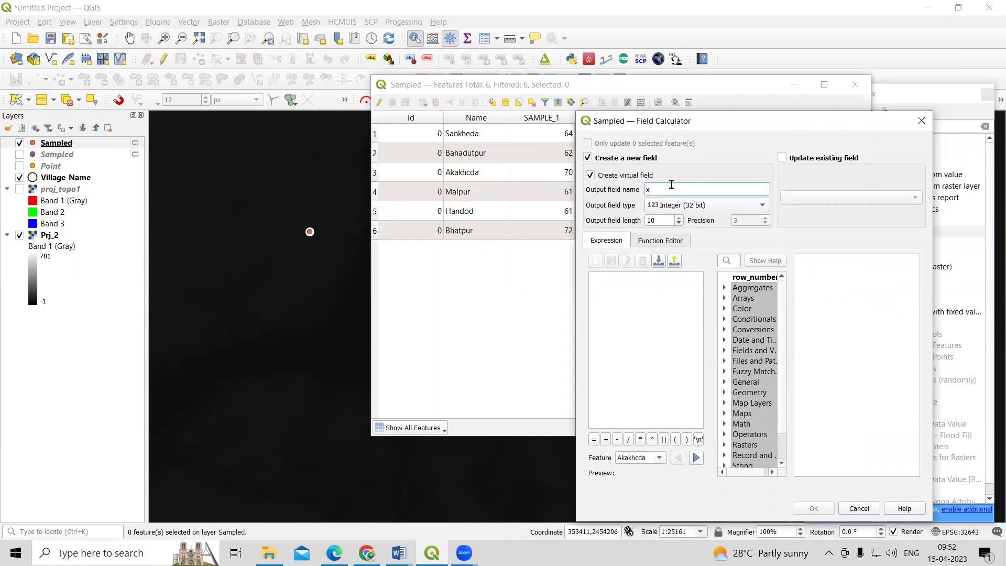
- Create the virtual x field in the Sampled layer as Decimal (double), using the geometry function $x as its expression
click(710, 210)
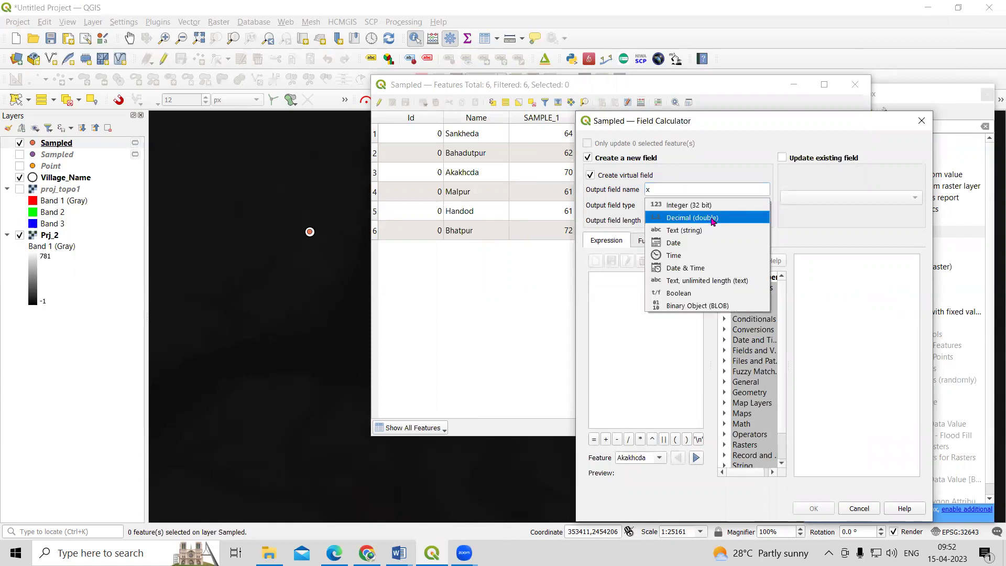
click(718, 218)
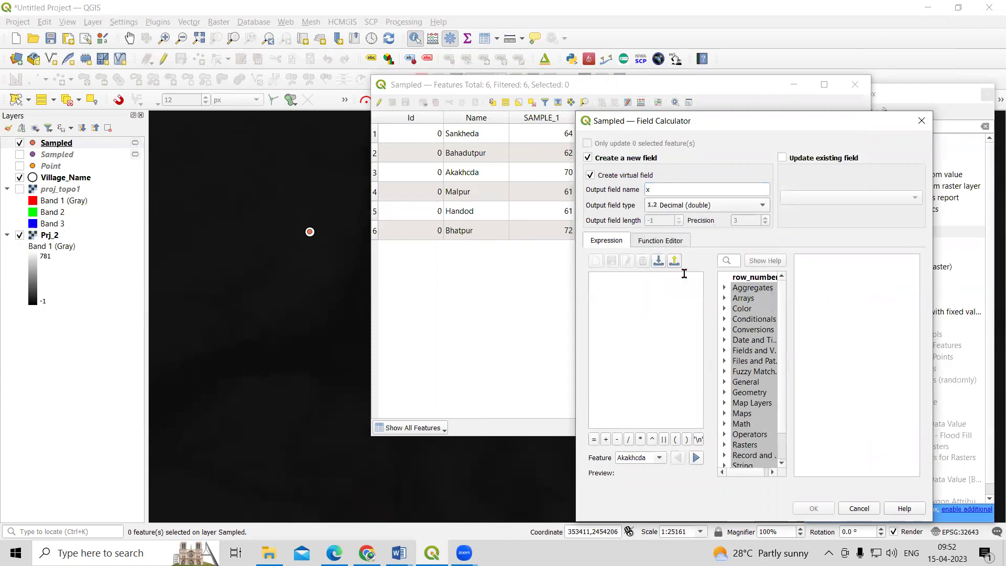
click(724, 393)
scroll(725, 396, down, 4)
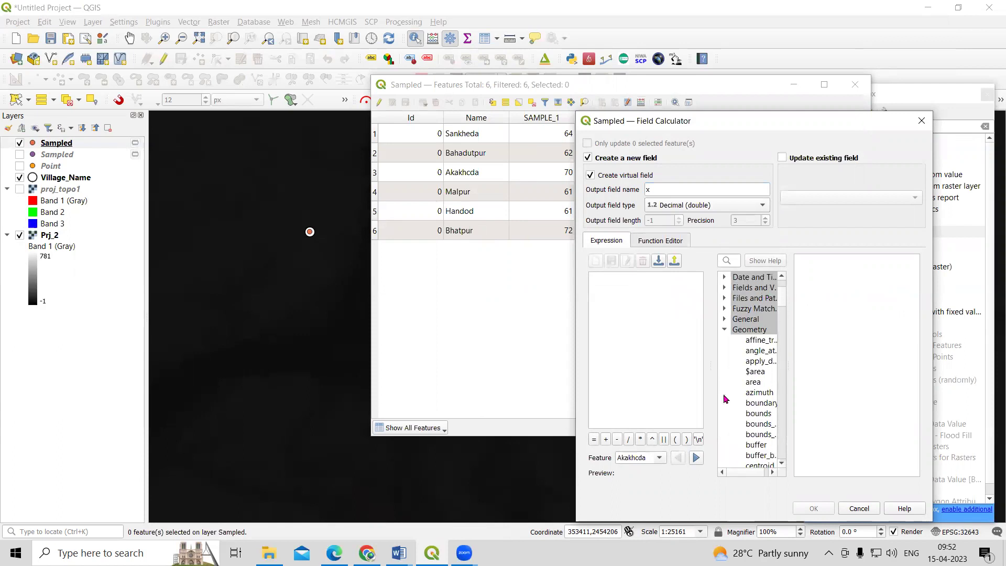
scroll(725, 397, down, 7)
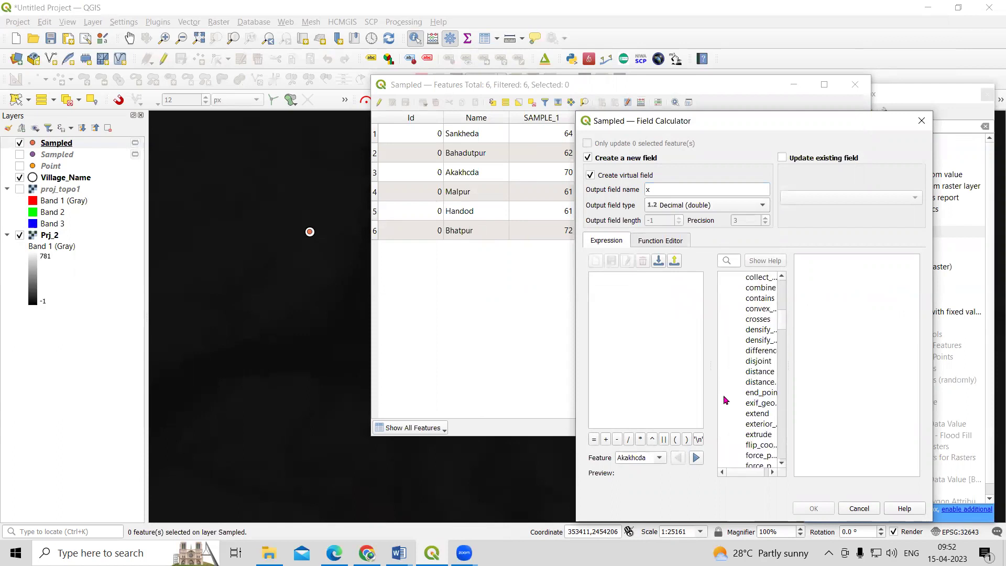
scroll(727, 399, down, 15)
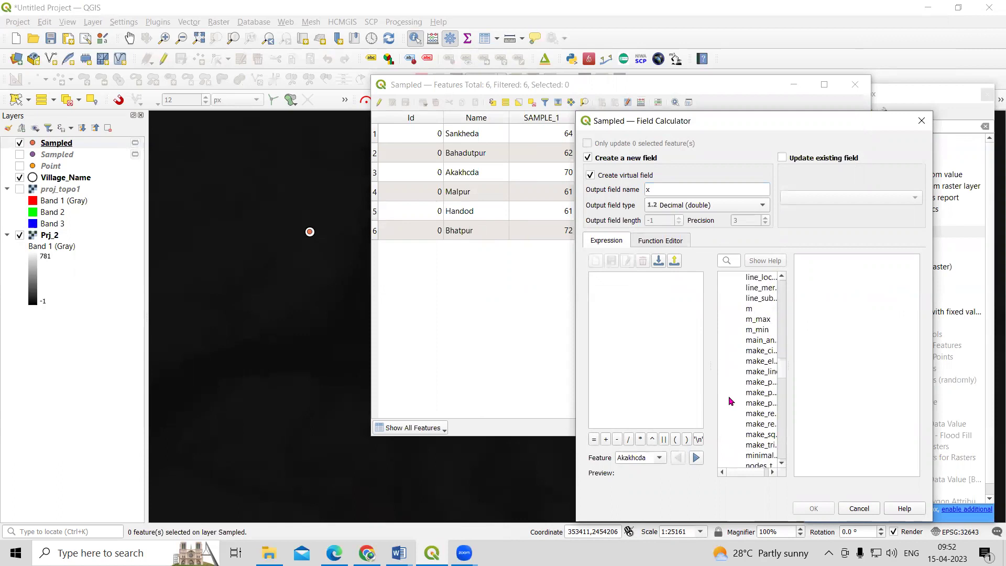
scroll(731, 401, down, 15)
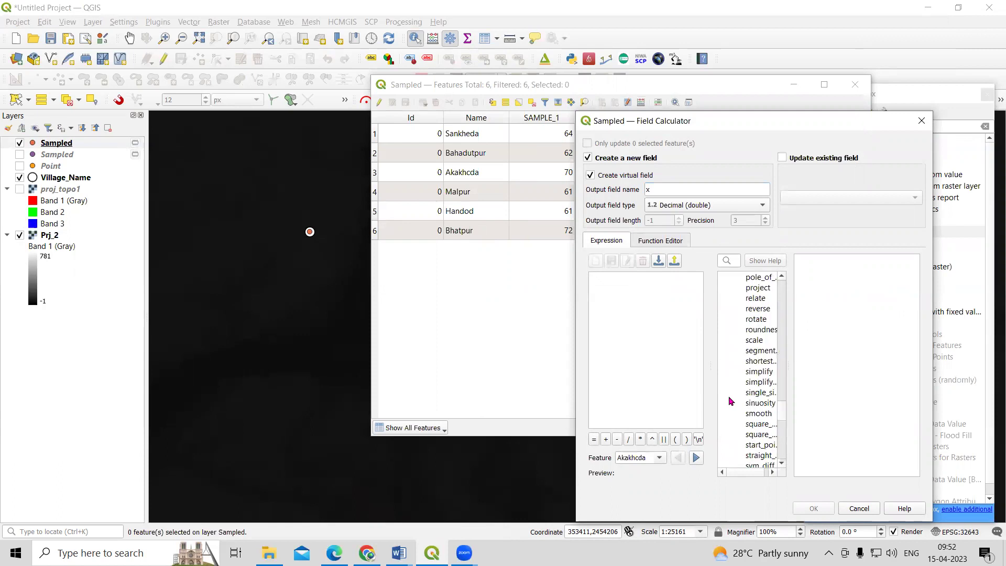
click(750, 371)
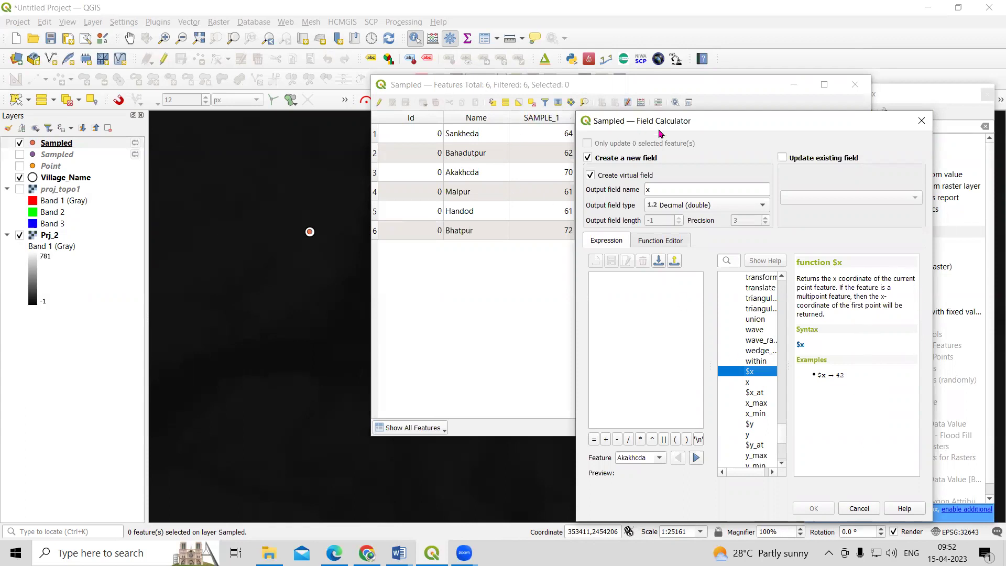
drag(677, 127, 630, 103)
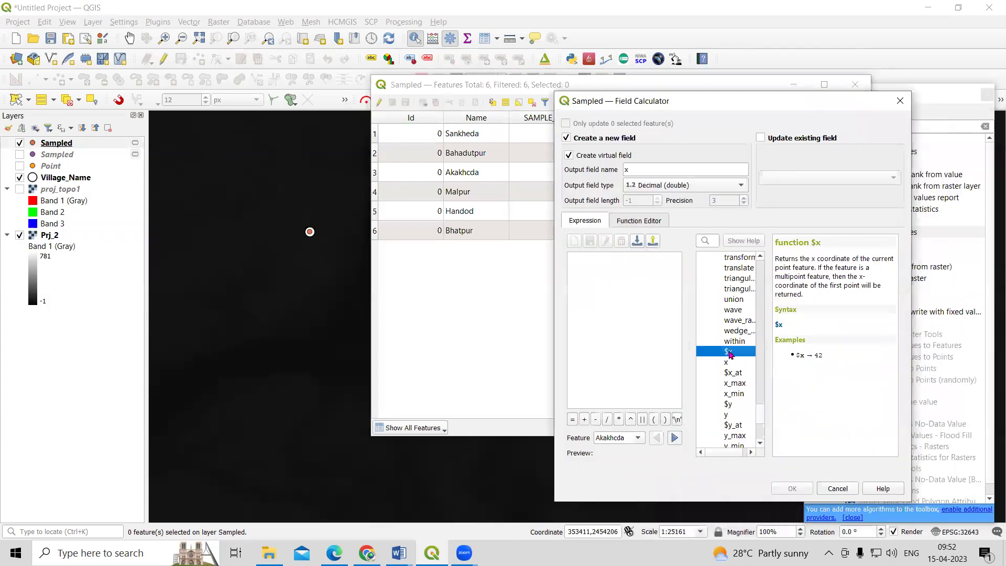
double_click(728, 352)
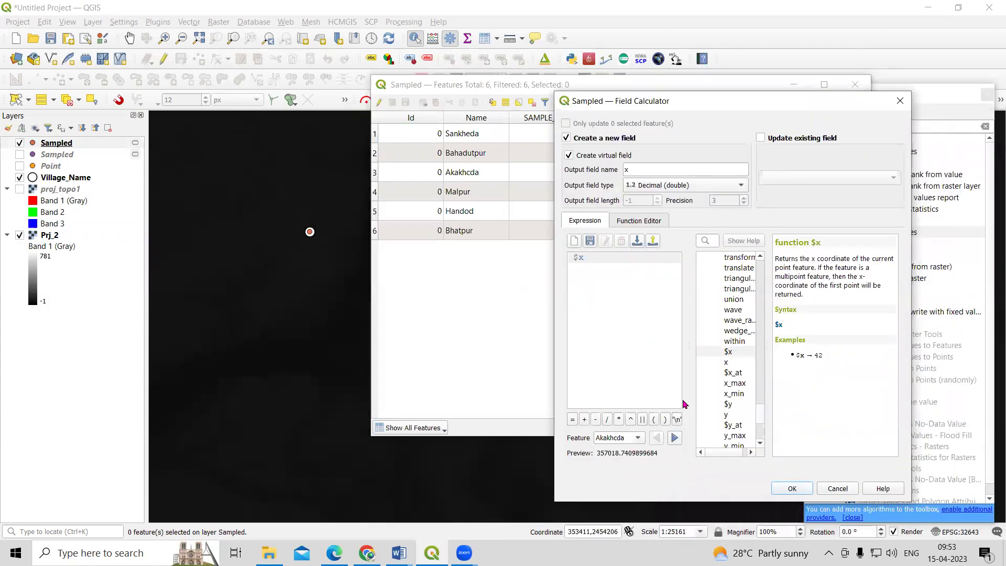
click(792, 488)
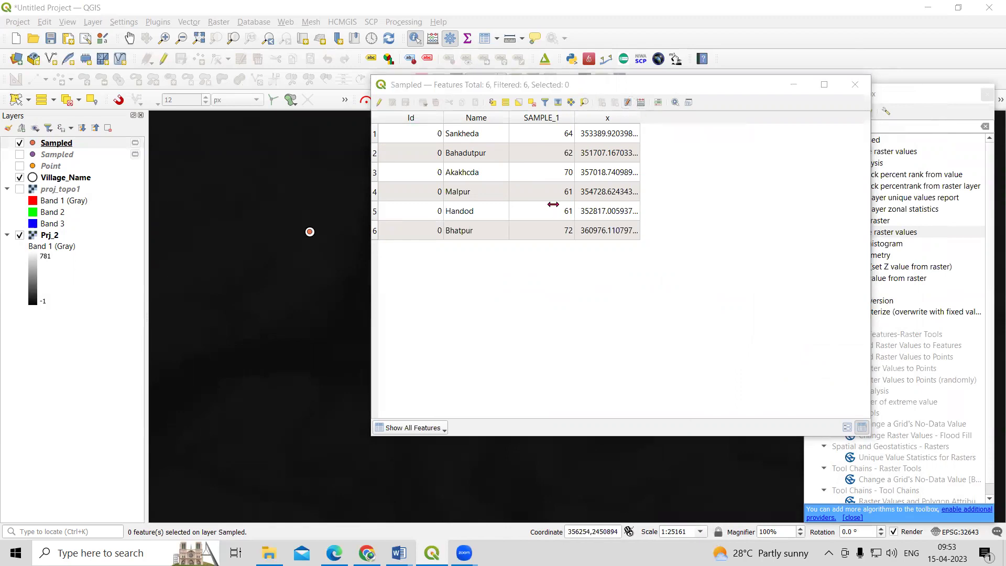
- Add a virtual Decimal (double) field named Y to the Sampled layer, using the geometry function $y as its expression
click(628, 103)
click(569, 156)
click(659, 169)
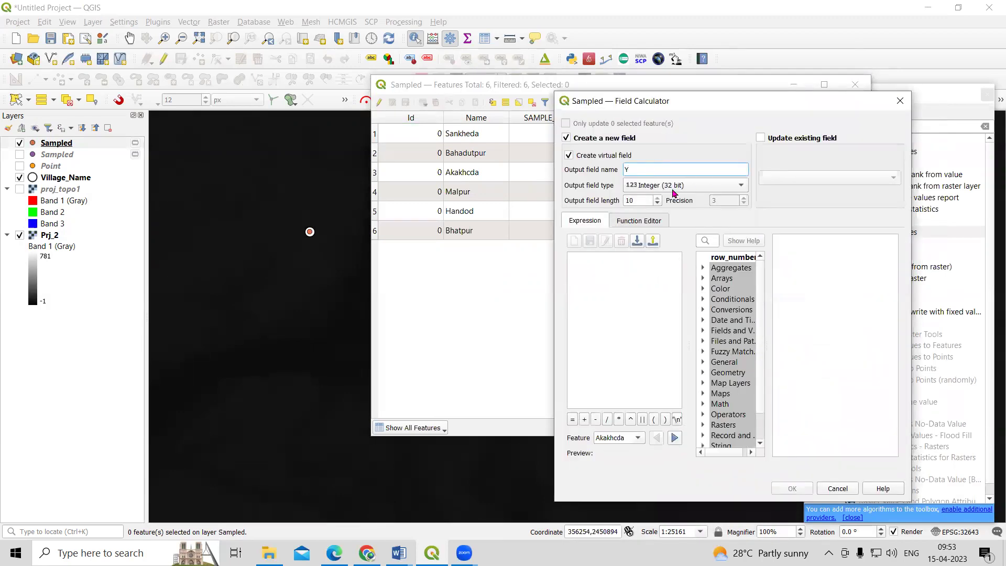
click(667, 185)
click(677, 202)
scroll(732, 416, down, 1)
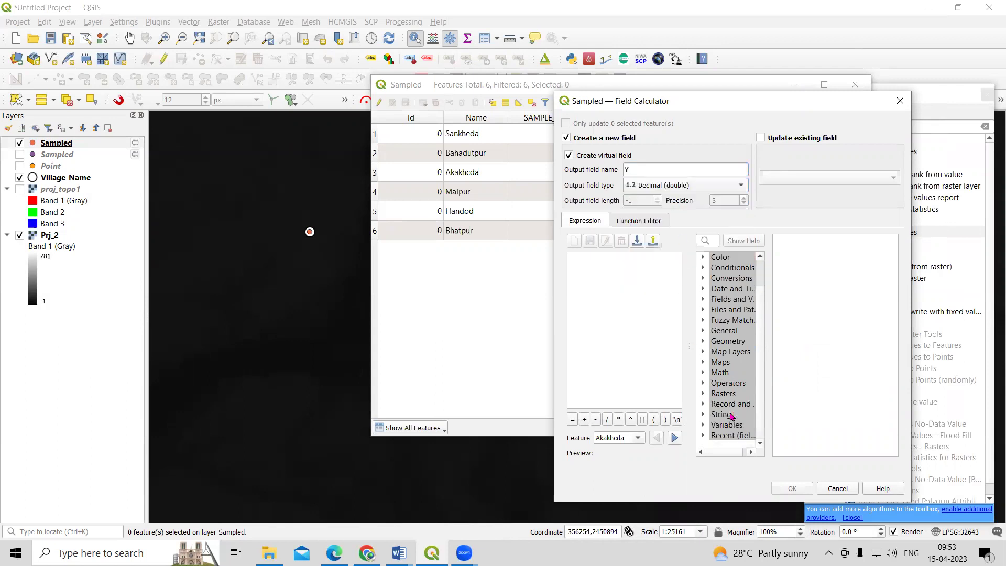
click(705, 342)
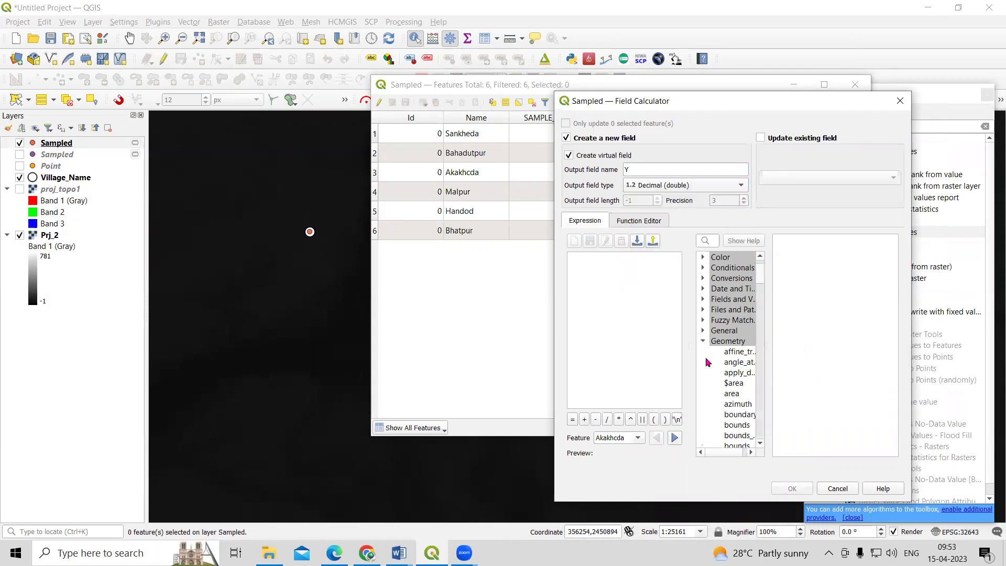
scroll(711, 377, down, 20)
scroll(710, 378, down, 20)
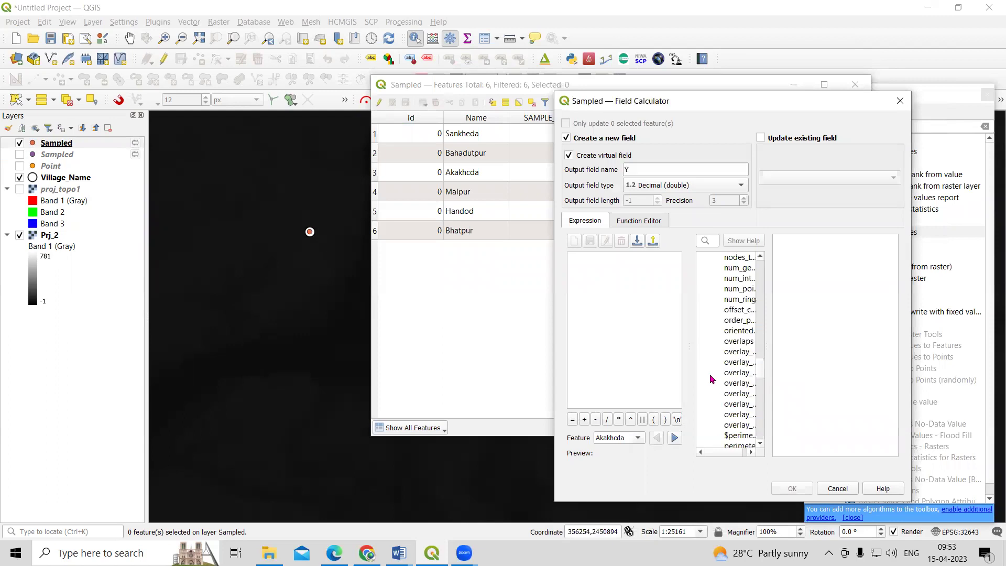
scroll(710, 378, down, 3)
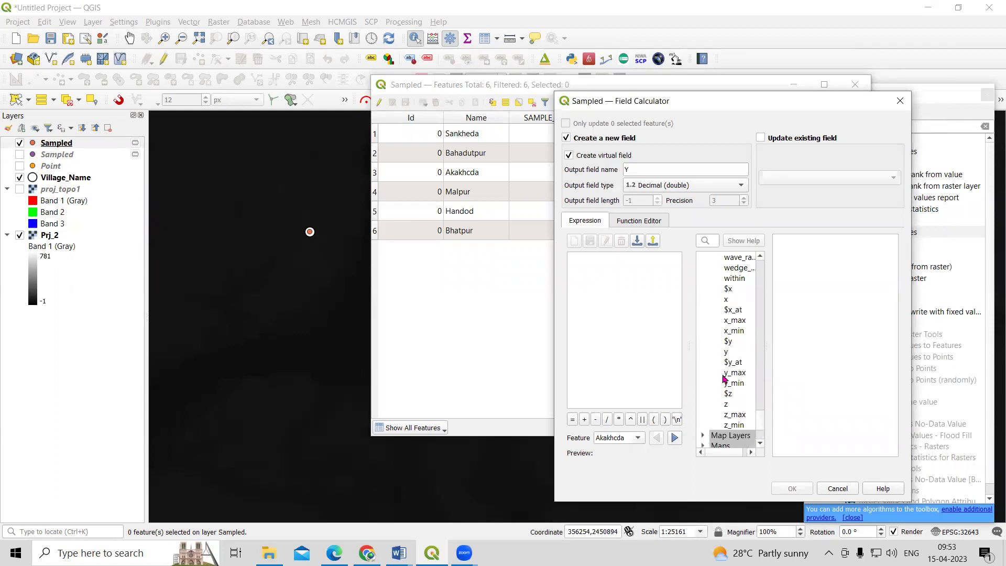
double_click(728, 342)
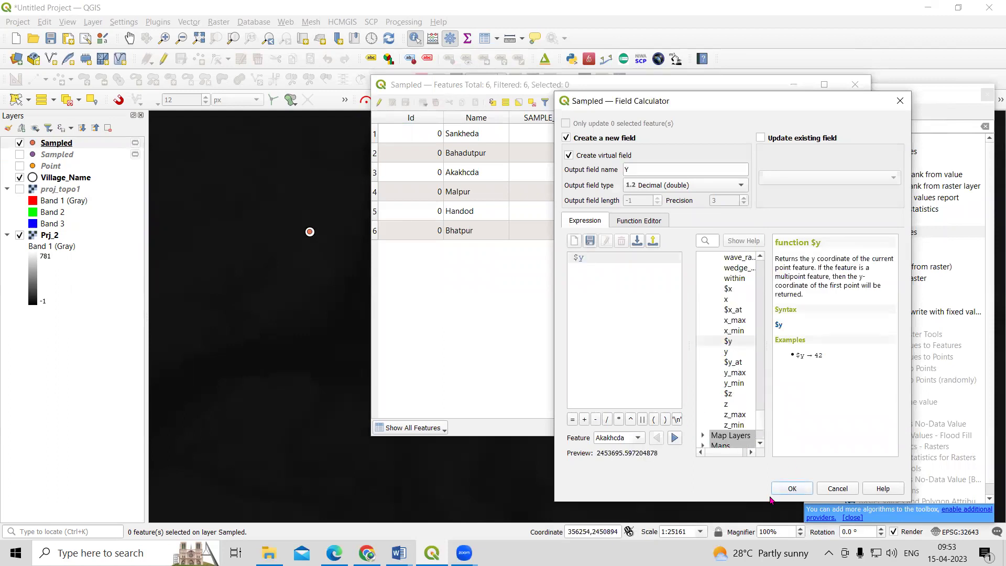
click(792, 489)
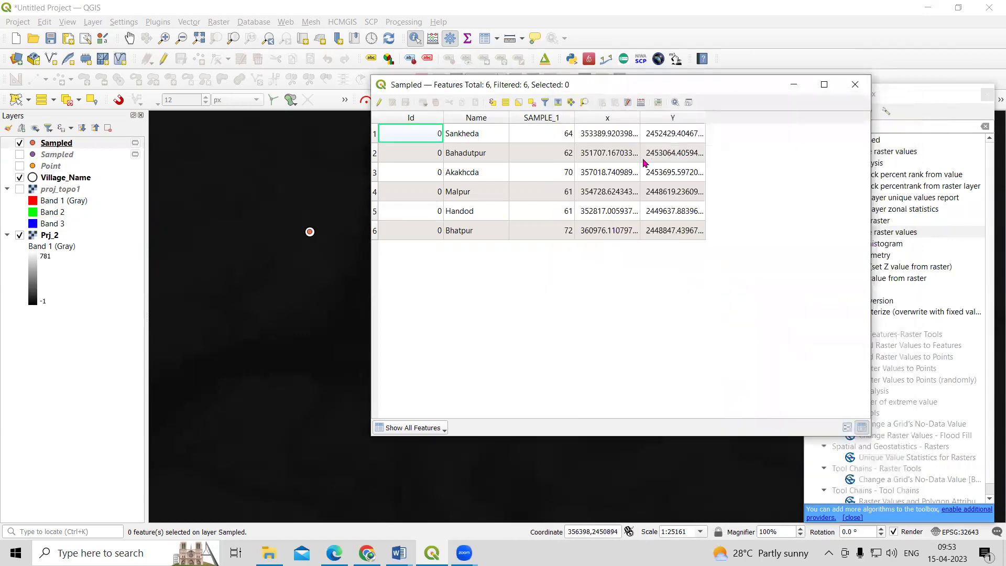
- Select the Sankheda record in the Sampled attribute table and move the table window clear of the village point
drag(595, 95, 584, 155)
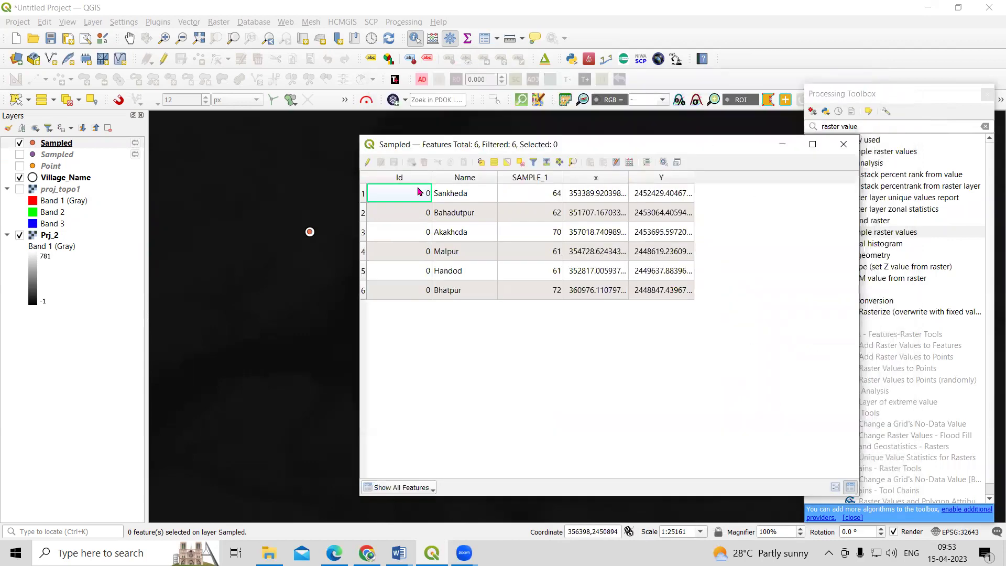
click(363, 193)
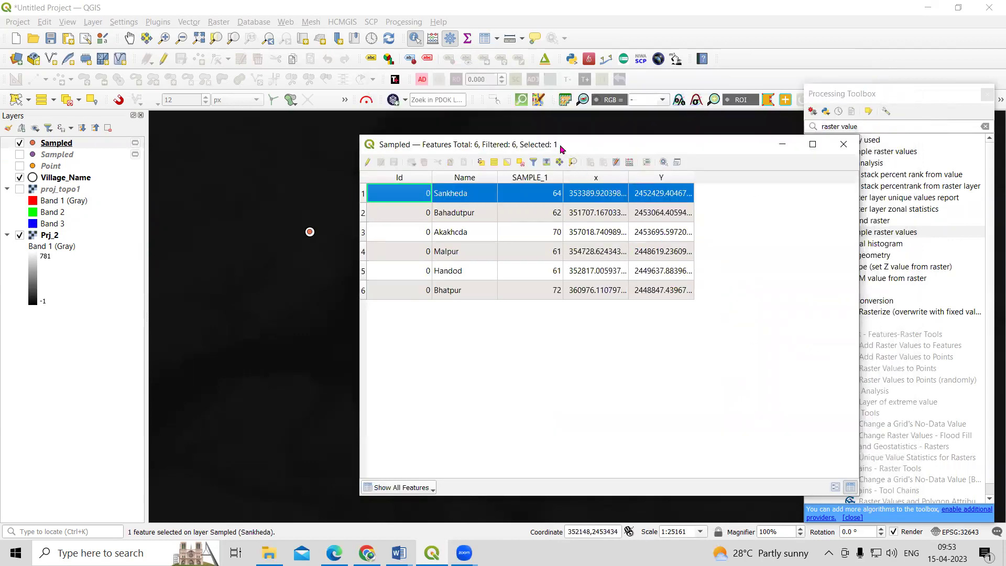
drag(570, 149, 533, 125)
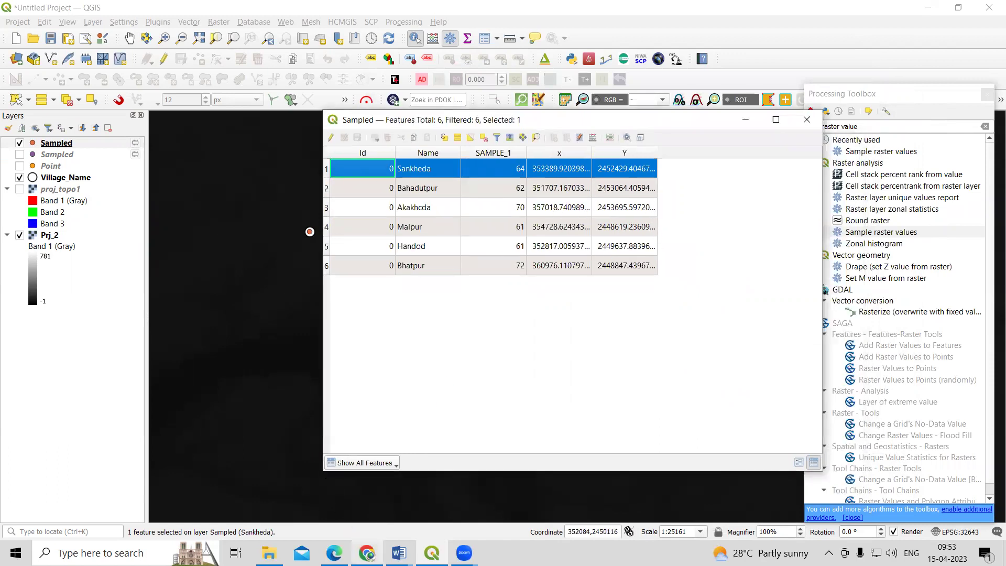
- Switch to Chrome, search the web for "convert utm to lat long" and open the Engineering ToolBox UTM to Latitude and Longitude Converter
mouse_move(366, 552)
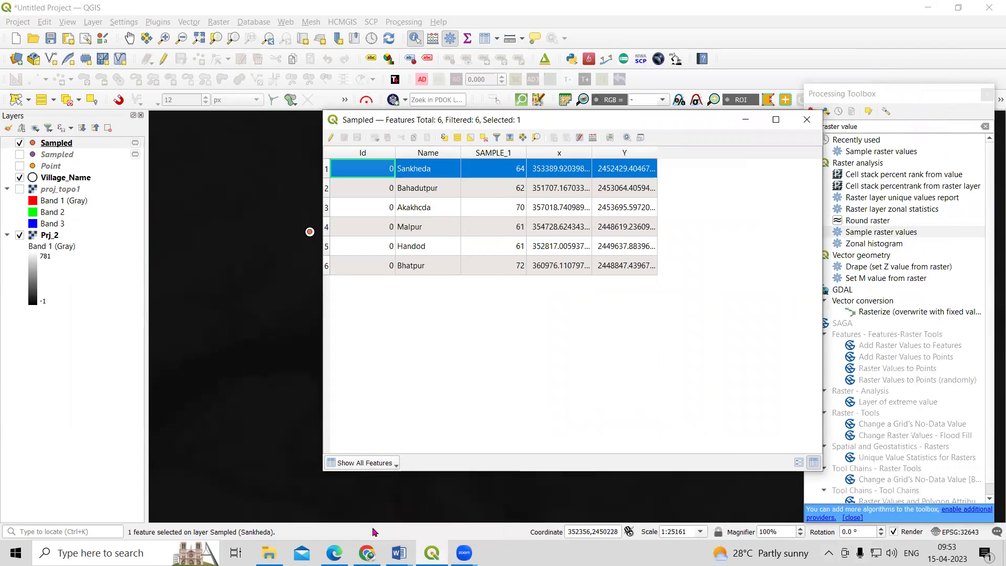
click(367, 553)
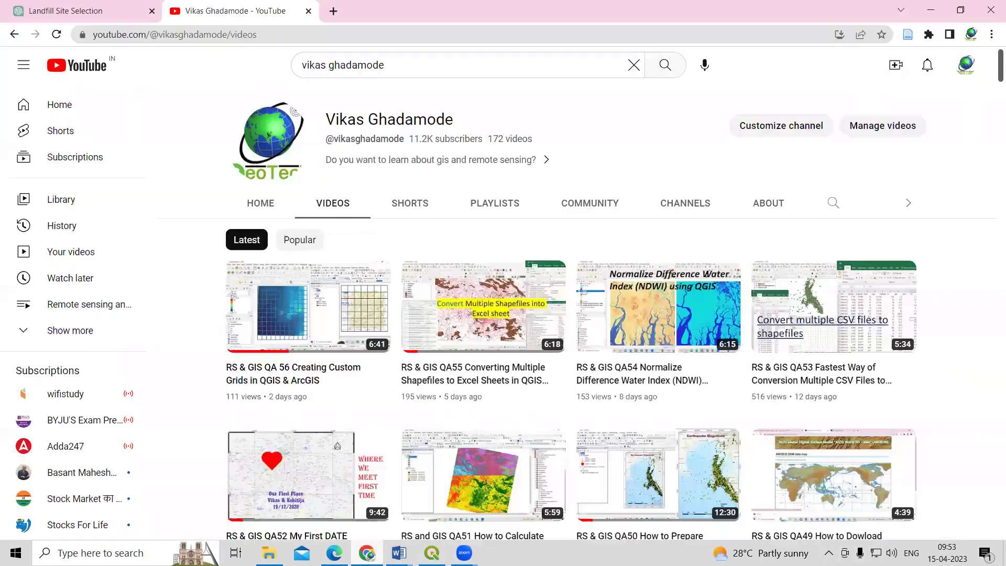
click(334, 12)
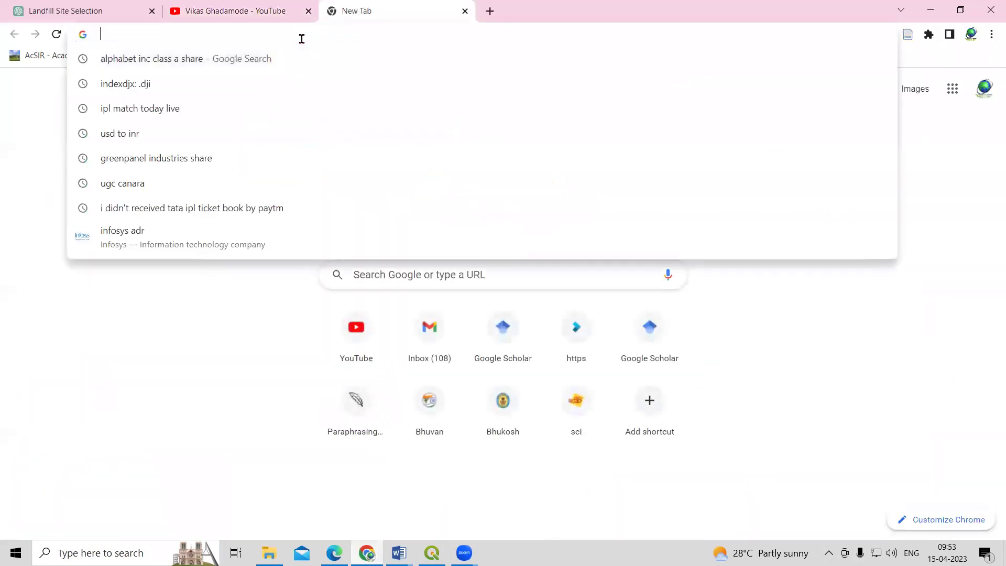
text(convert)
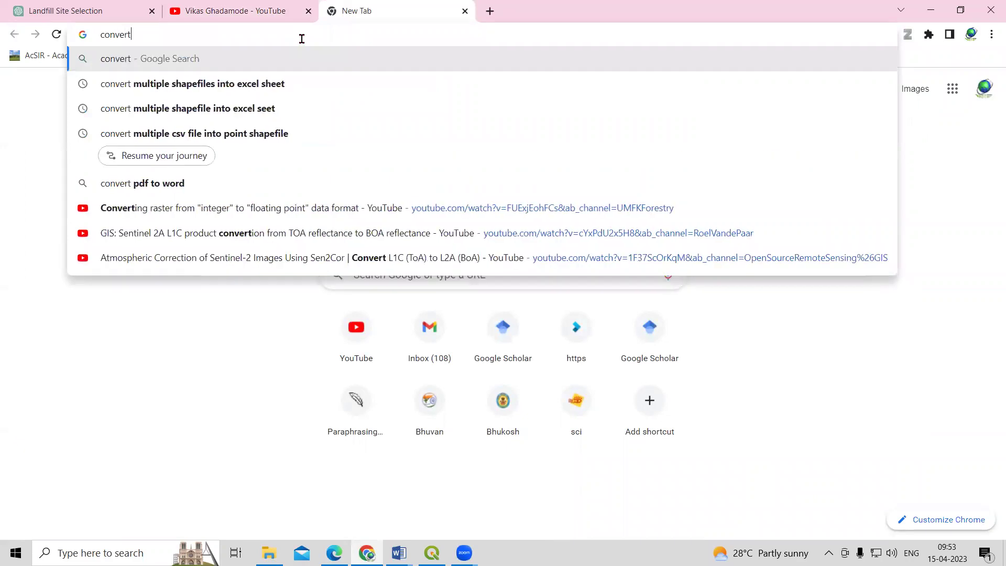
text( utm to la)
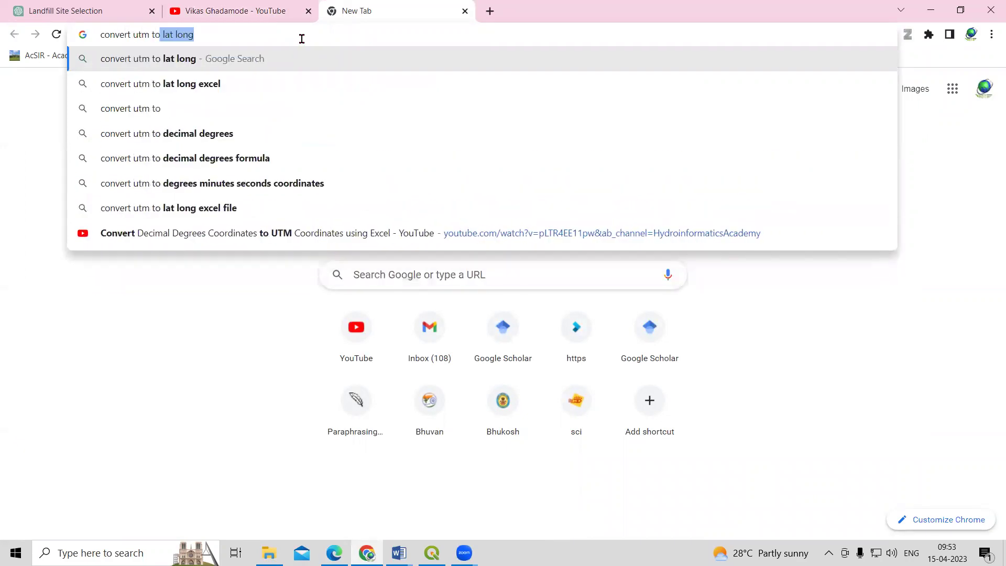
text(t long)
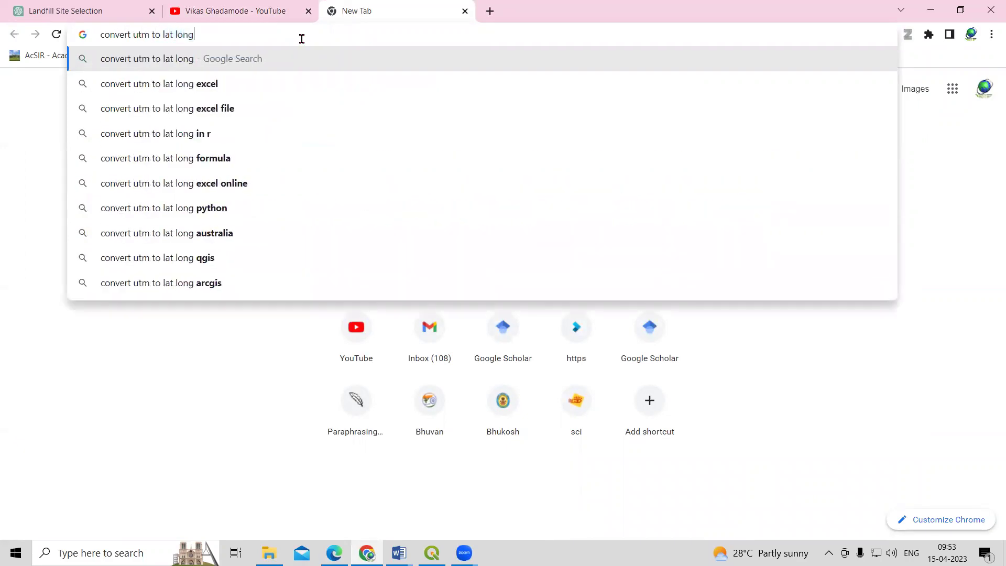
key(Return)
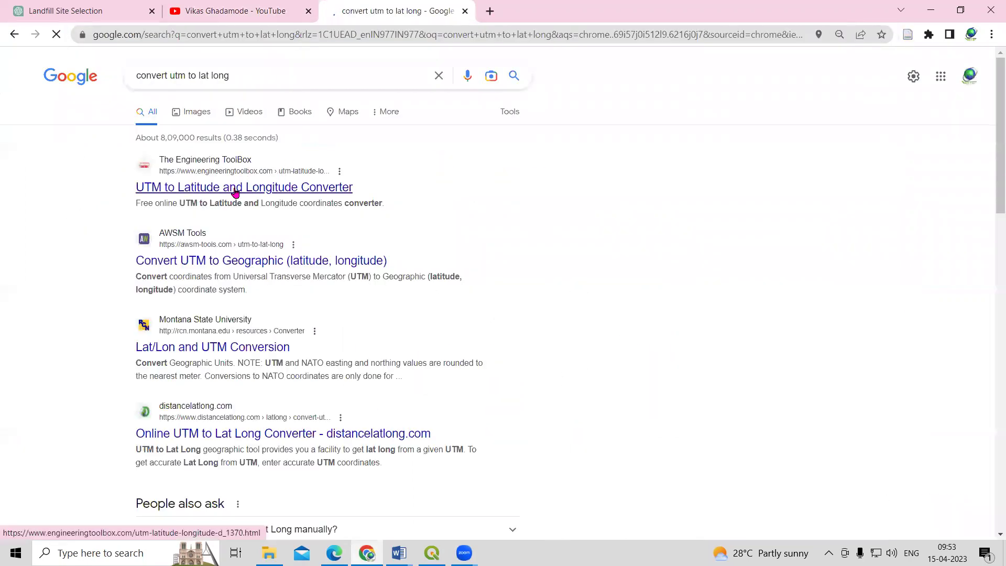
click(235, 192)
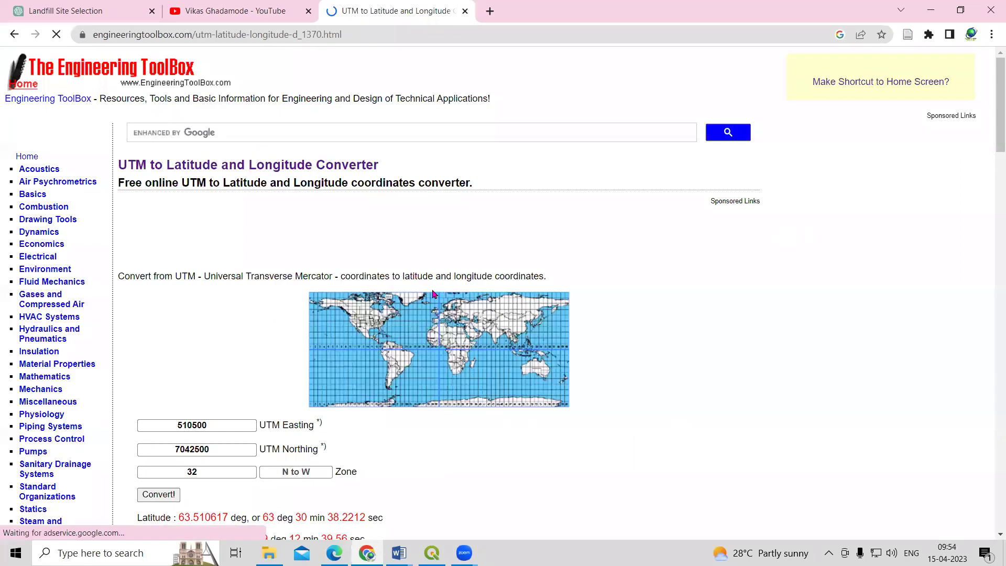
scroll(272, 305, down, 2)
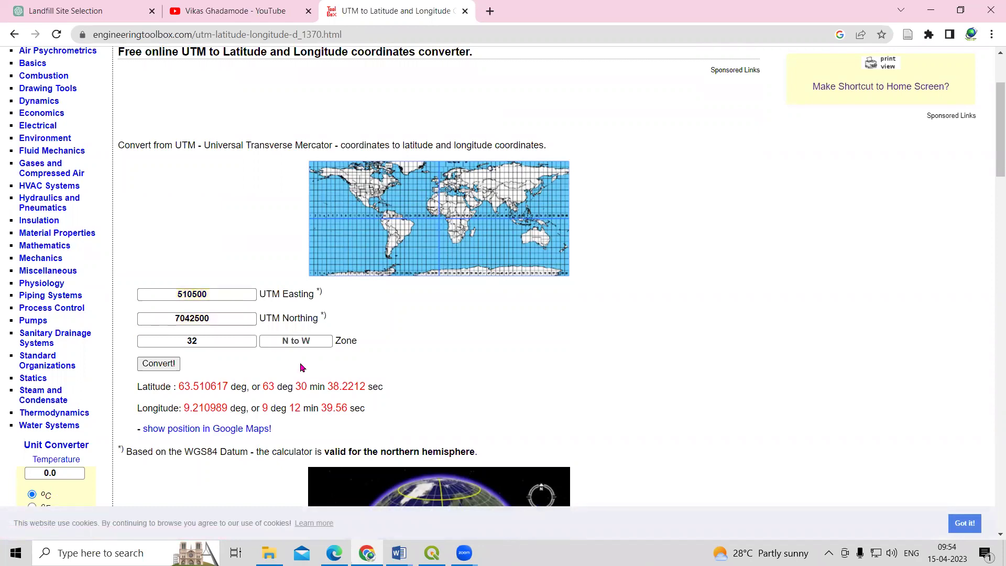
- Compare the converter's easting, northing and zone inputs with the Sampled table's coordinates and run the conversion with the preset values
key(alt+Tab)
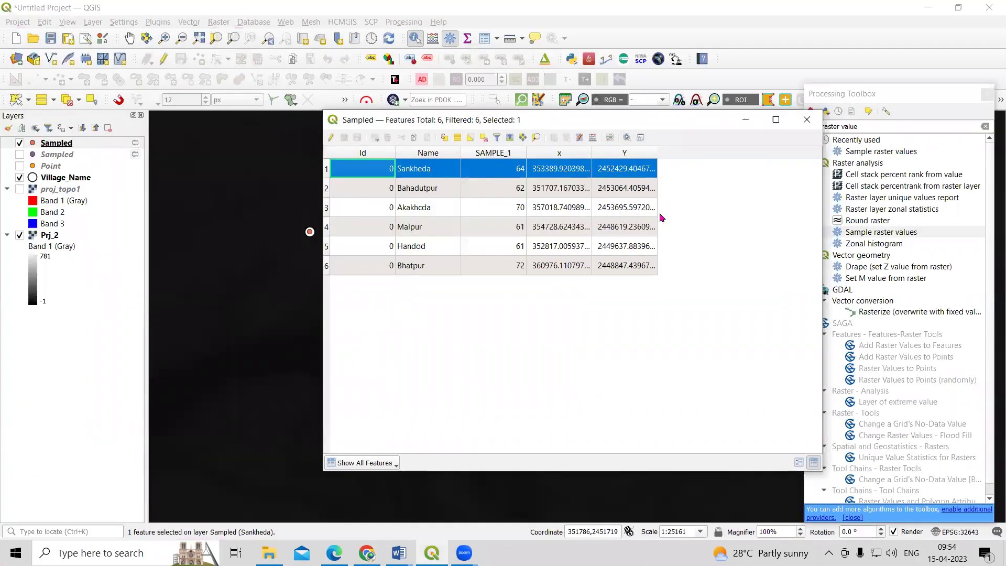
key(alt+Tab)
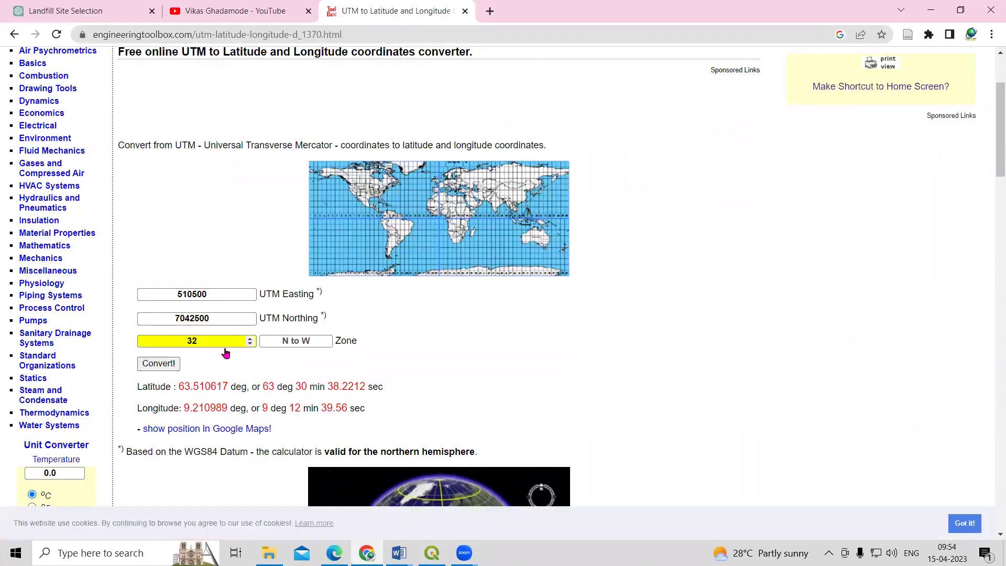
click(173, 365)
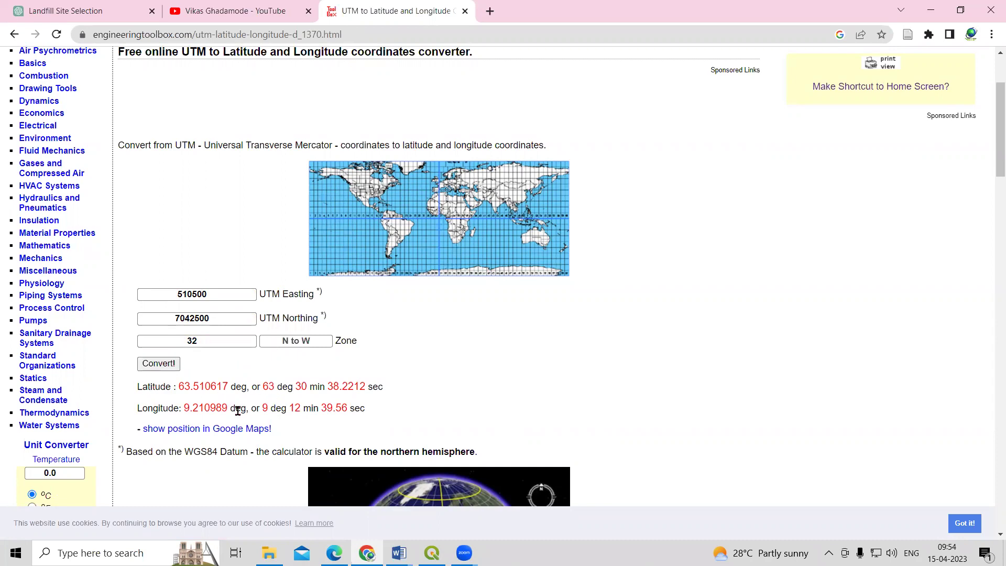
scroll(270, 404, down, 3)
scroll(270, 409, up, 5)
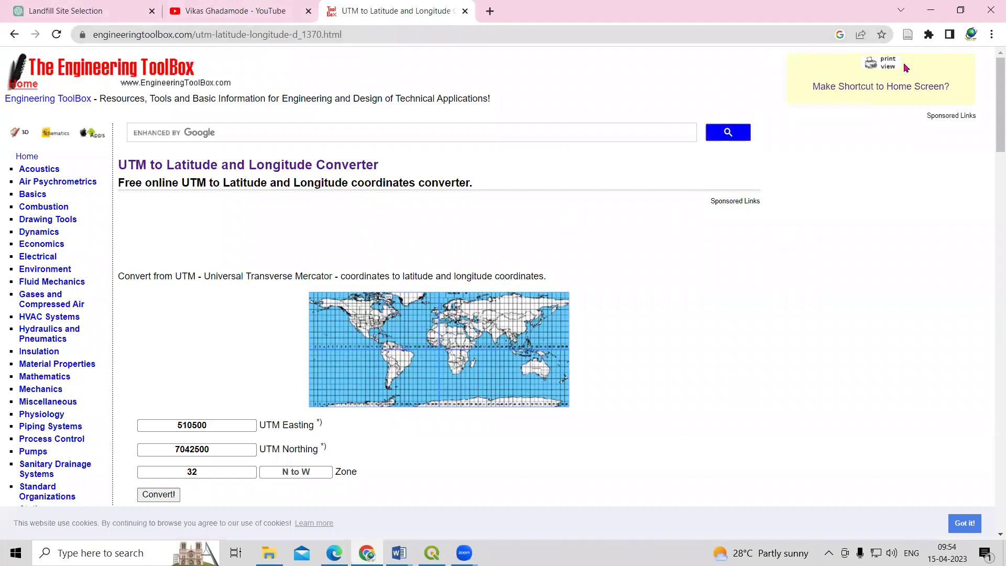
- Switch back to QGIS and close the Sampled attribute table to view the village points on the map
mouse_move(431, 553)
click(461, 493)
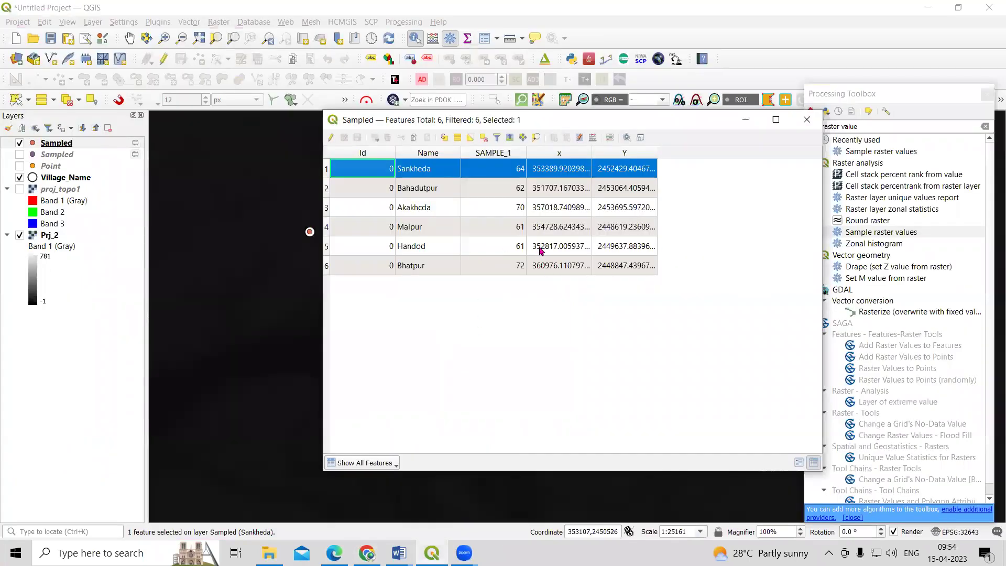
drag(586, 124, 615, 121)
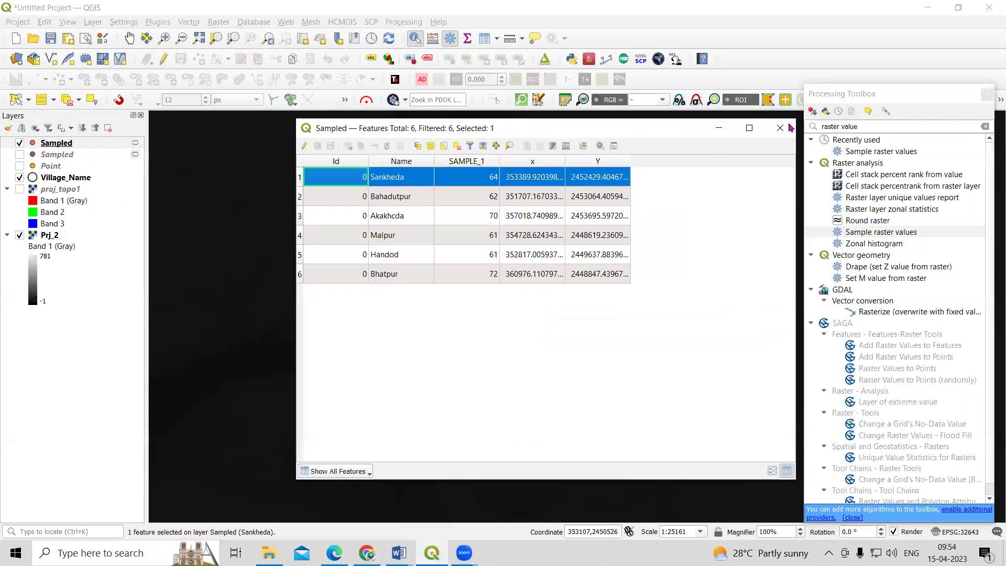
click(774, 118)
scroll(443, 354, up, 2)
scroll(443, 354, down, 3)
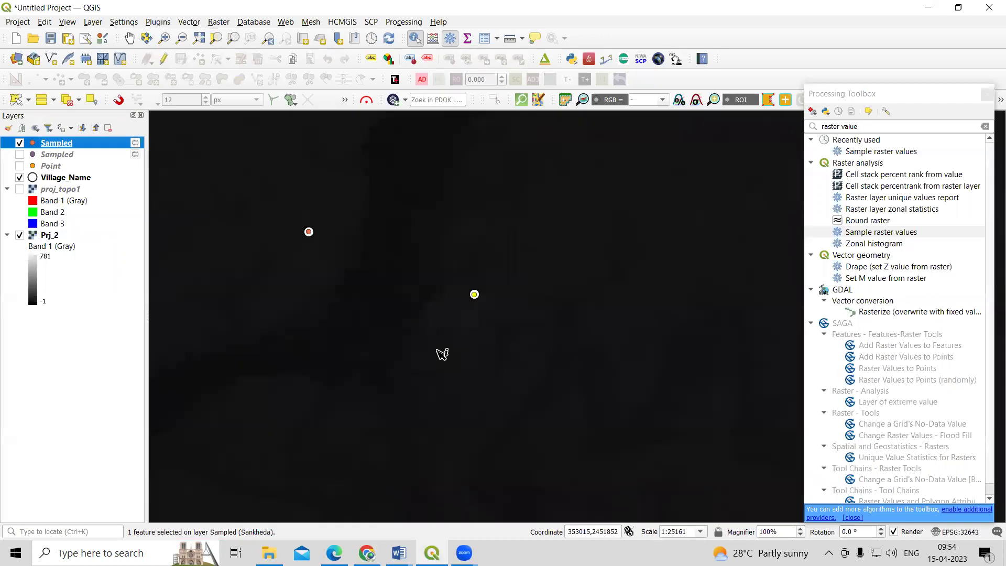